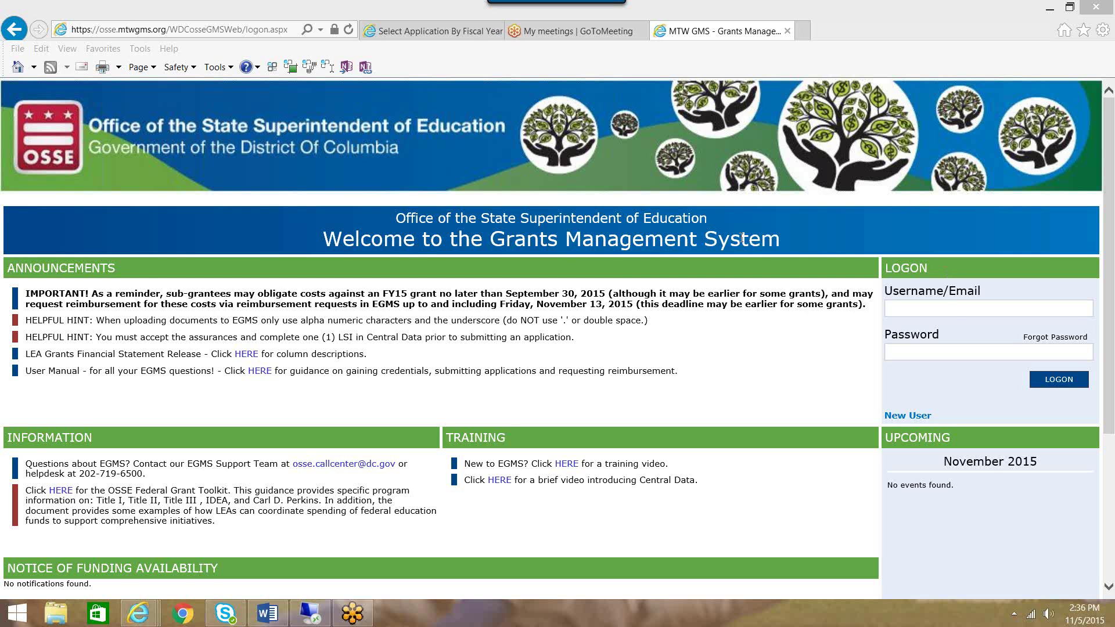
Open the payment summary for the fiscal year 2015 Perkins application from GMS Access / Select.
left_click(443, 34)
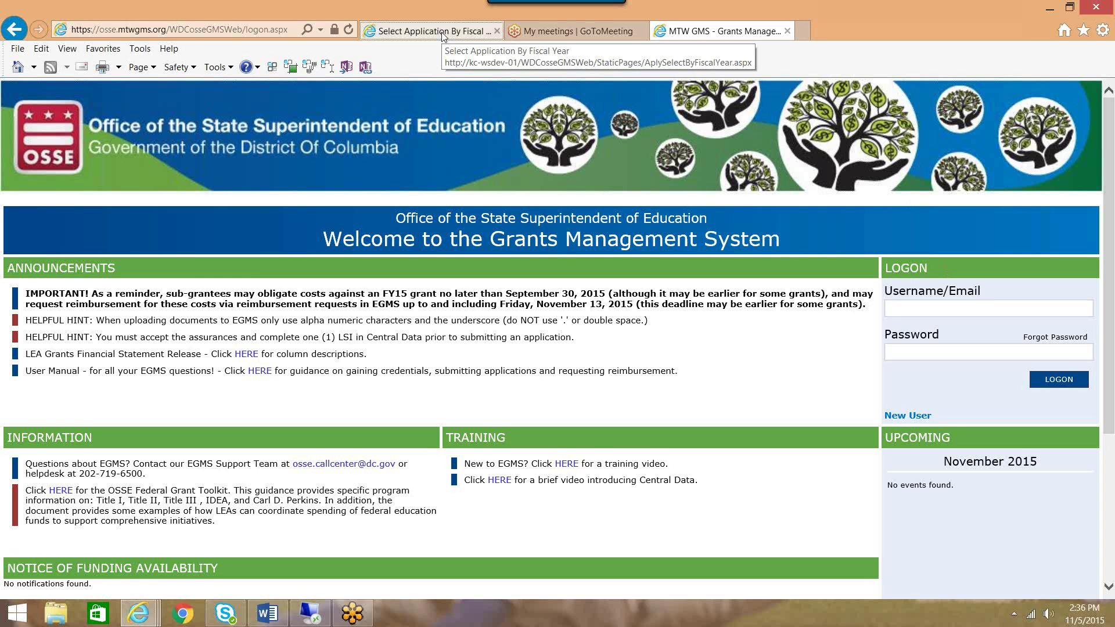
left_click(1037, 209)
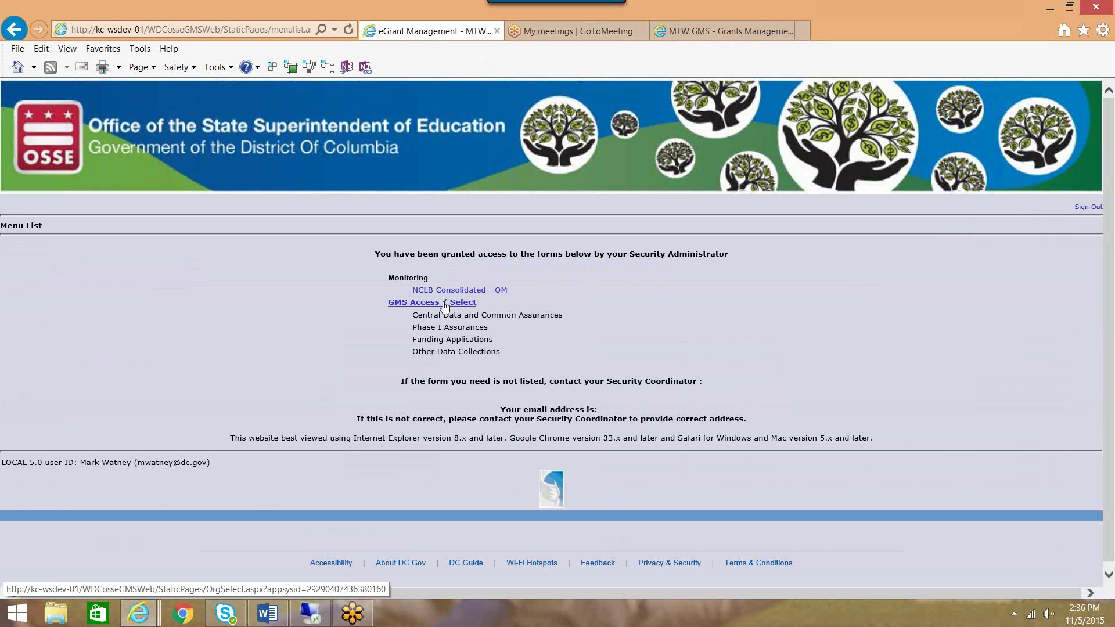
left_click(445, 303)
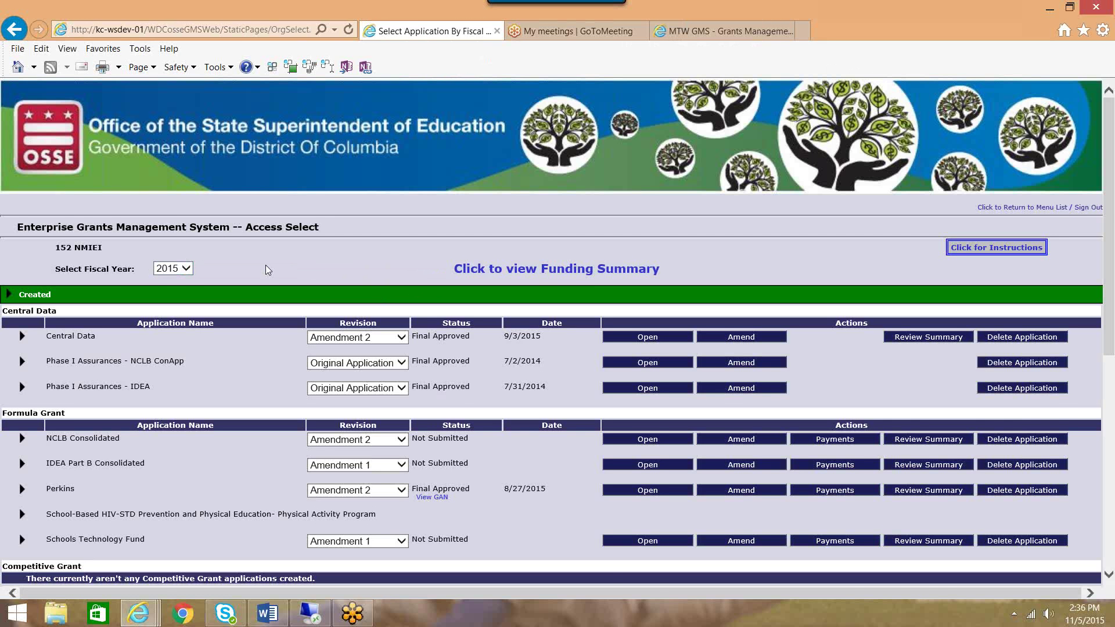
scroll(266, 264, "down", 3)
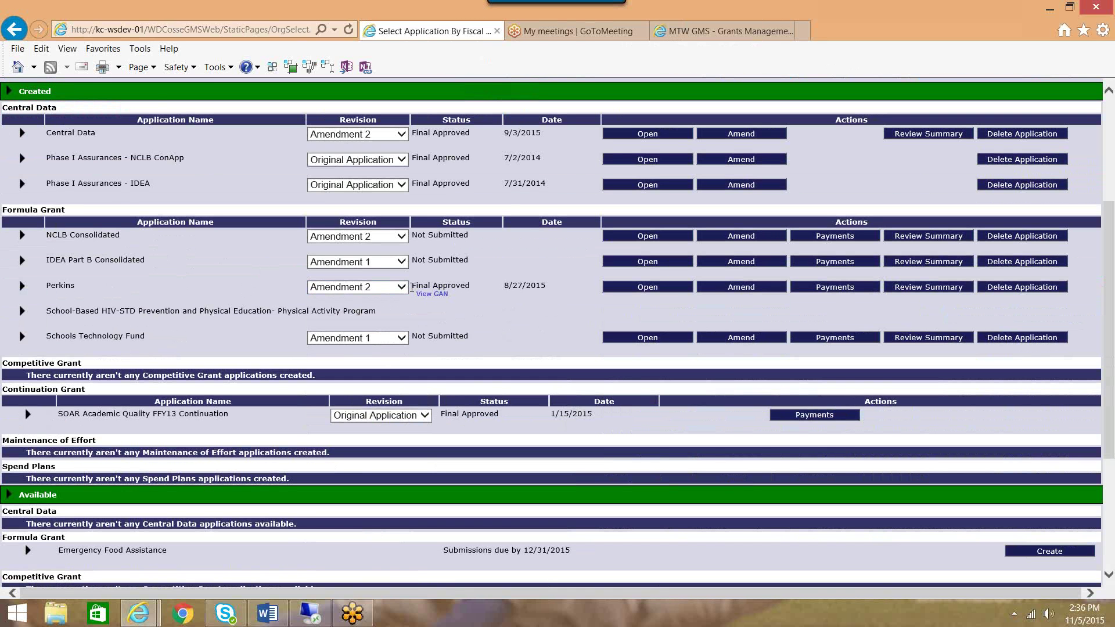
left_click(836, 288)
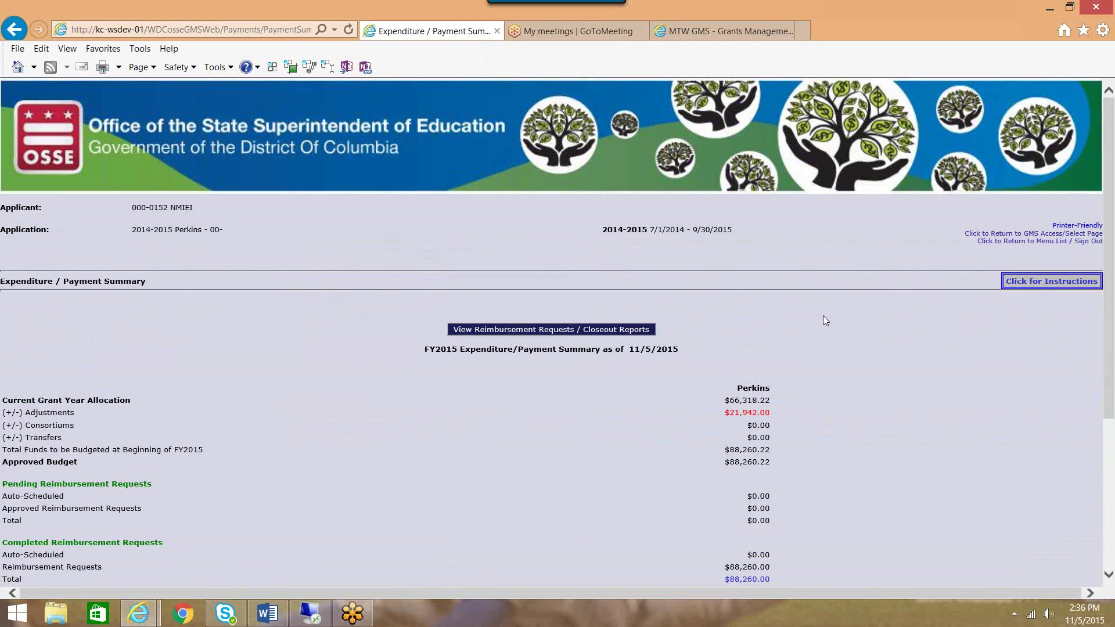
Examine the Perkins allocation, adjustments, approved budget, remaining balance and final closeout status in the payment summary.
scroll(811, 294, "down", 2)
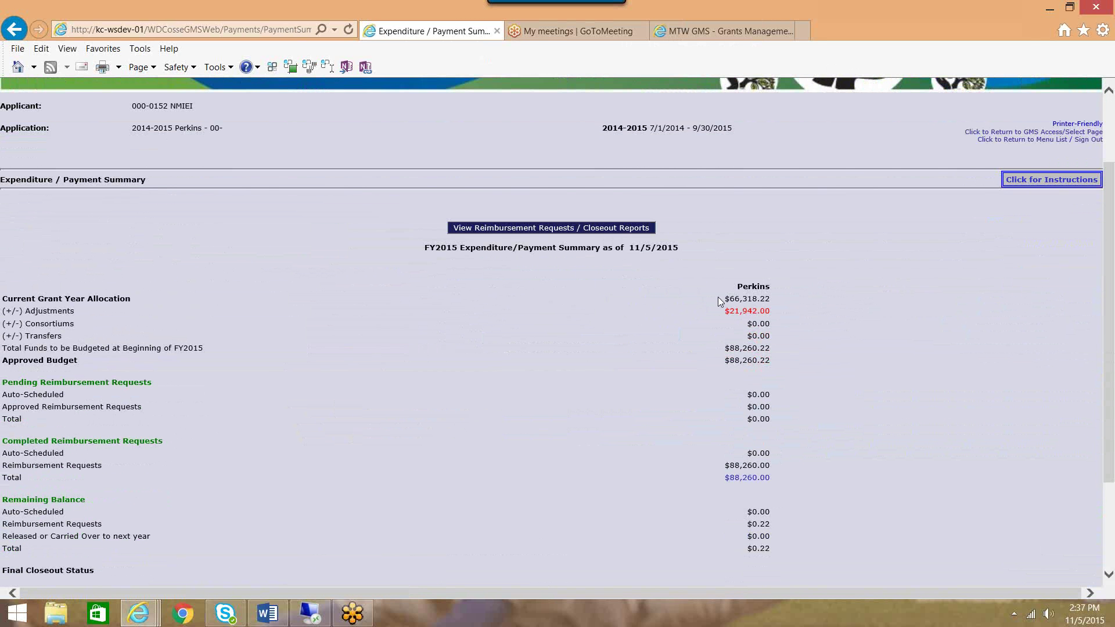
left_click_drag(717, 297, 775, 298)
left_click_drag(704, 314, 776, 313)
left_click_drag(724, 348, 766, 350)
left_click_drag(729, 360, 768, 362)
scroll(767, 365, "down", 2)
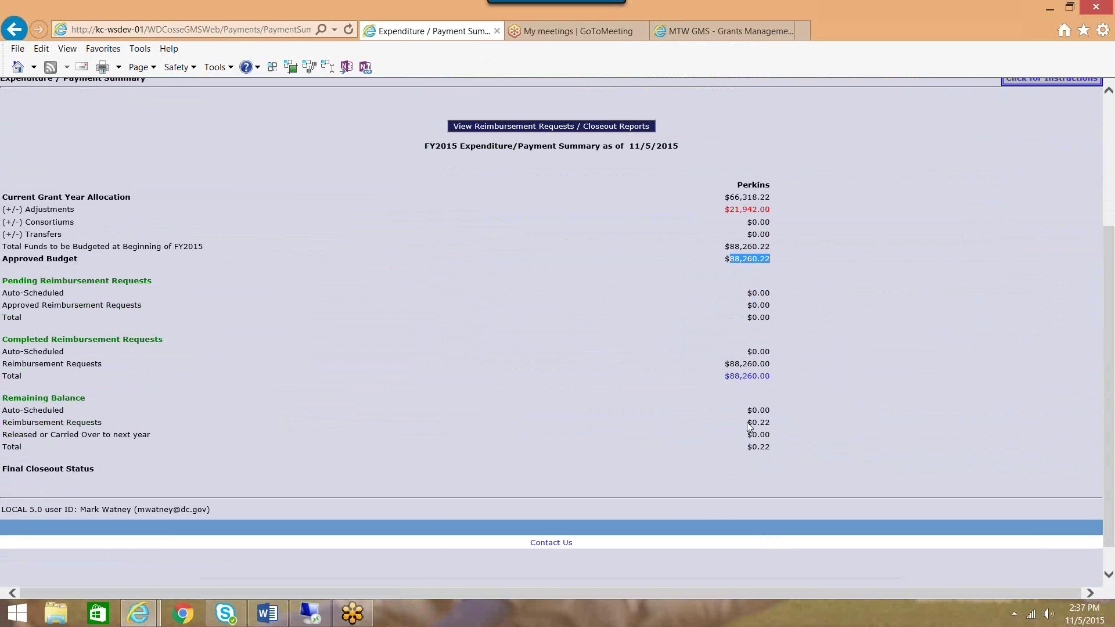
left_click(749, 438)
left_click_drag(747, 446, 768, 446)
left_click_drag(3, 469, 80, 473)
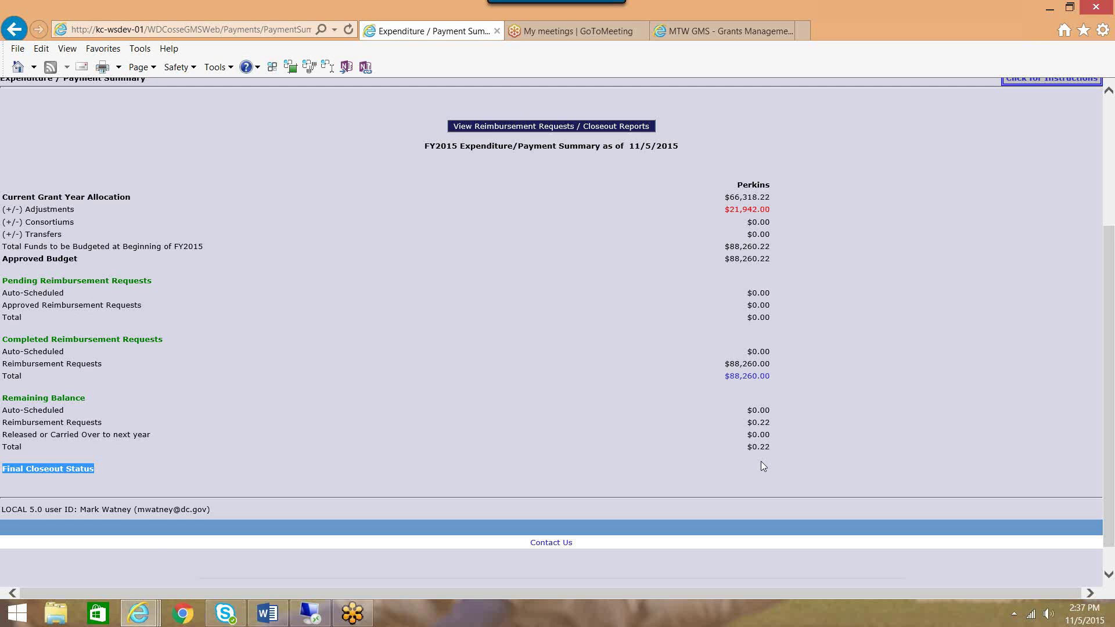
Open the Perkins reimbursement requests and closeout reports menu and look over its two sections.
scroll(674, 407, "up", 2)
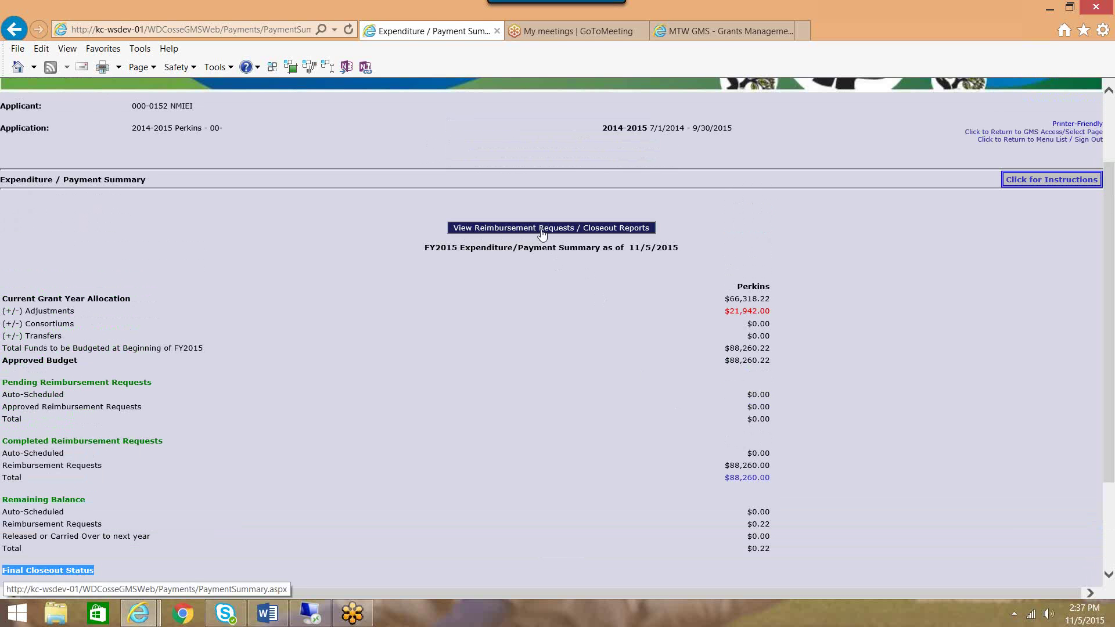
left_click(588, 233)
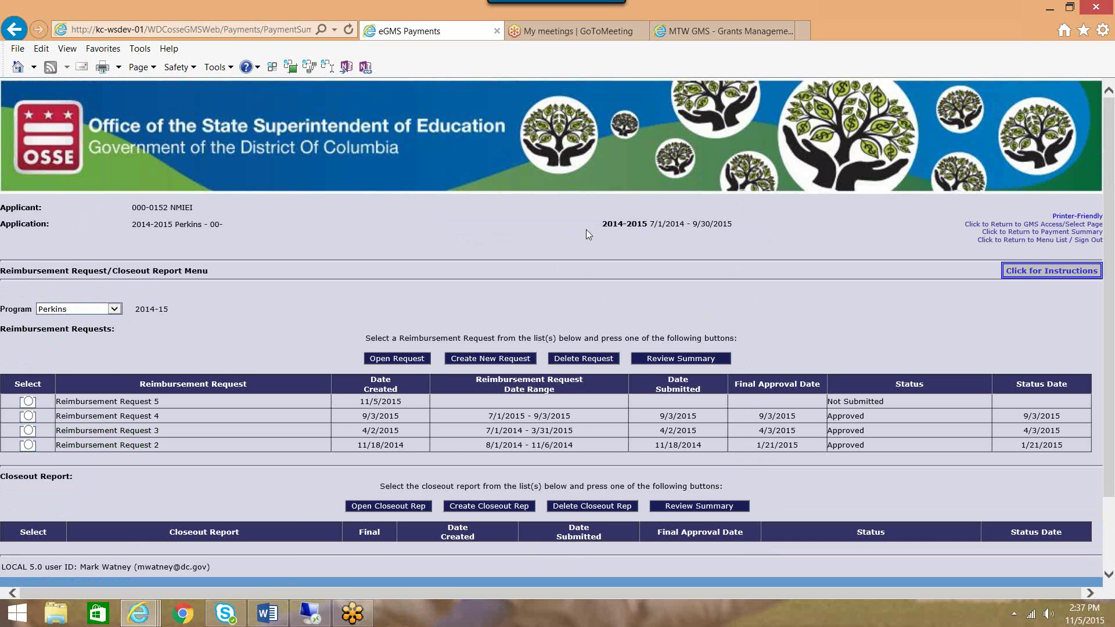
scroll(586, 230, "down", 3)
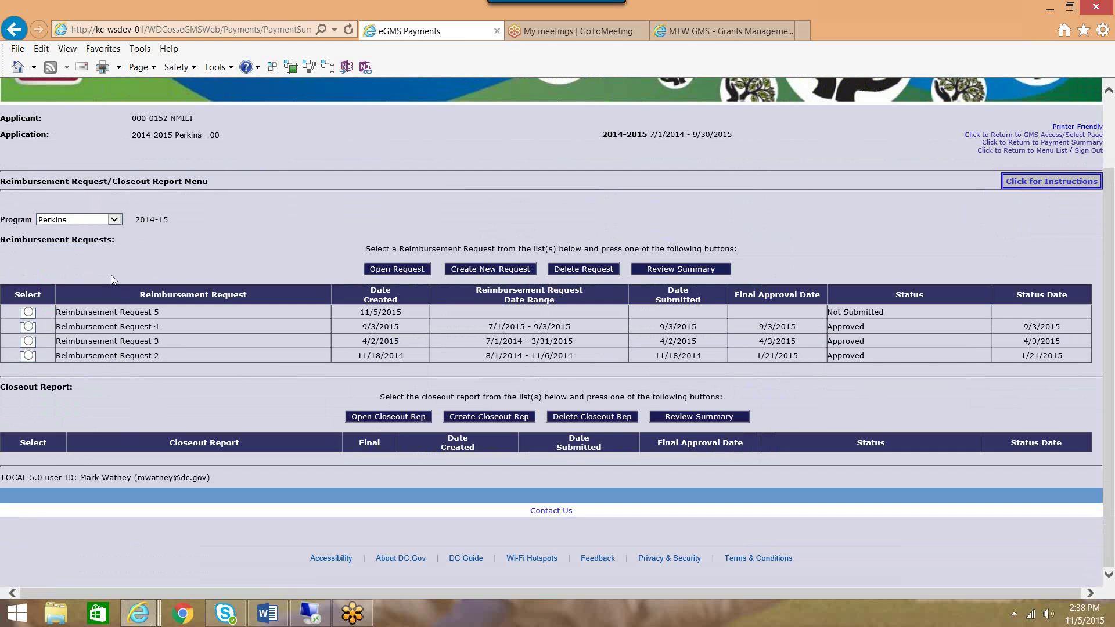
left_click_drag(2, 239, 1070, 357)
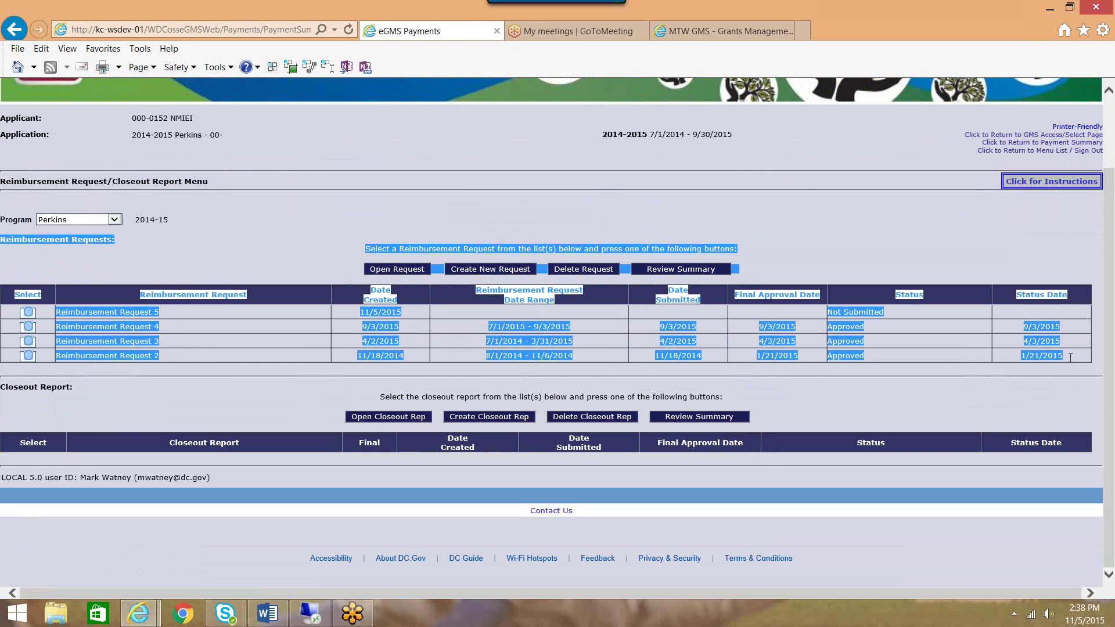
left_click(980, 266)
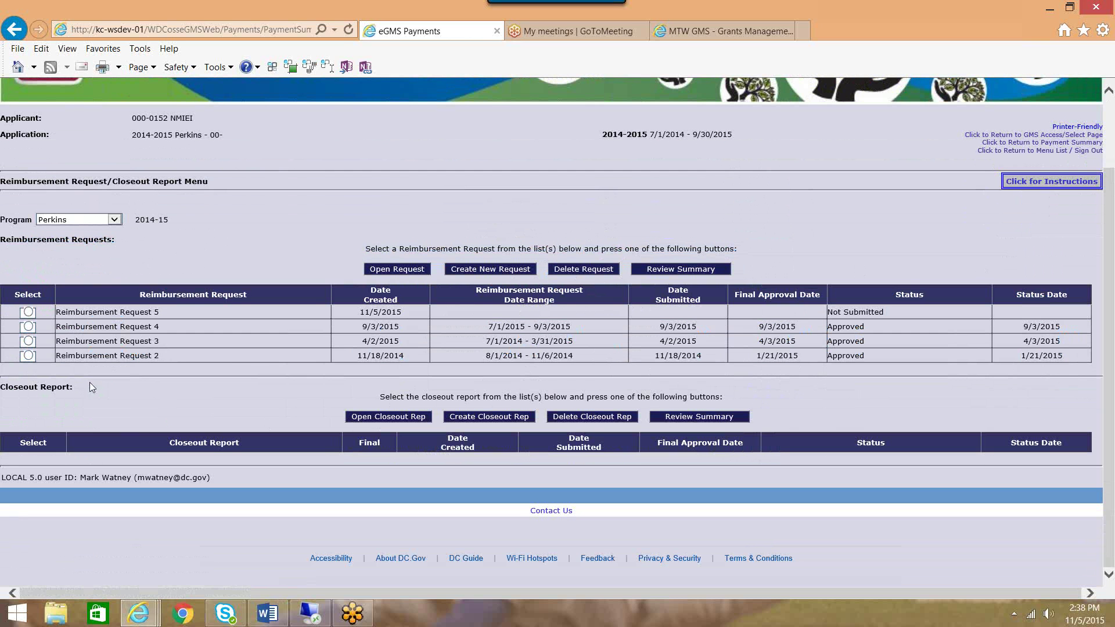
left_click_drag(2, 387, 67, 389)
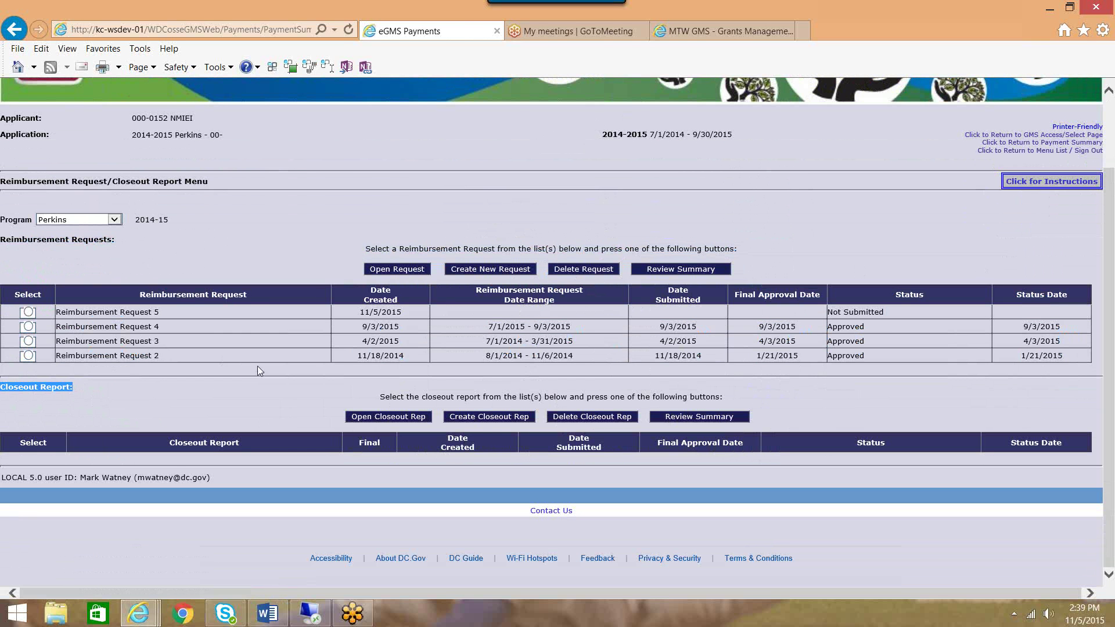
Try to create a Perkins closeout report while Reimbursement Request 5 is unsubmitted, and read the resulting notice.
left_click(491, 423)
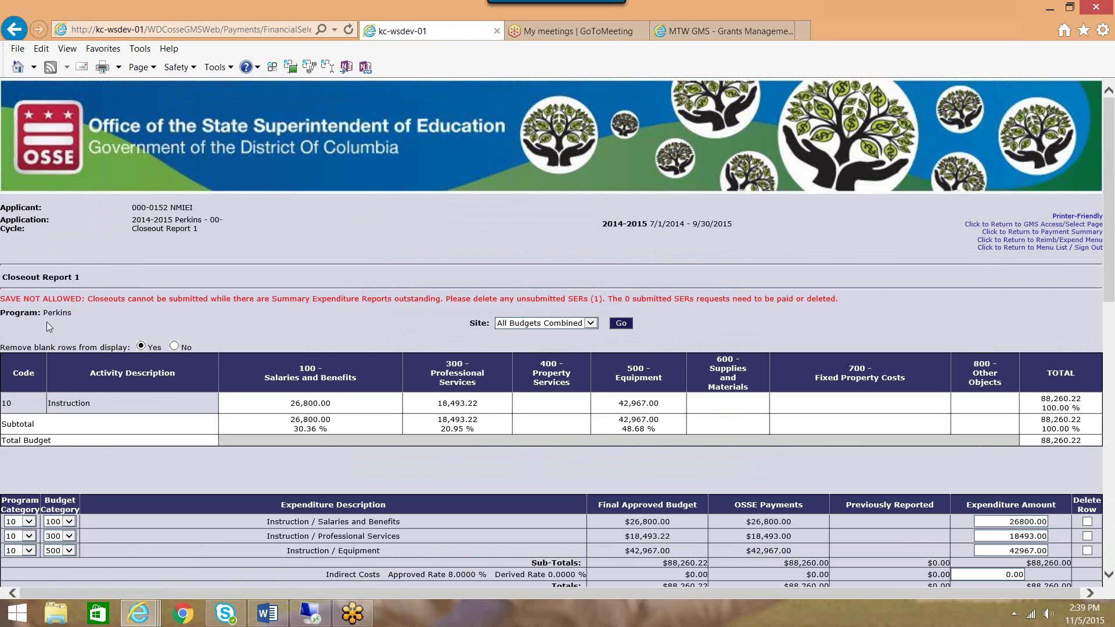
left_click_drag(2, 300, 495, 306)
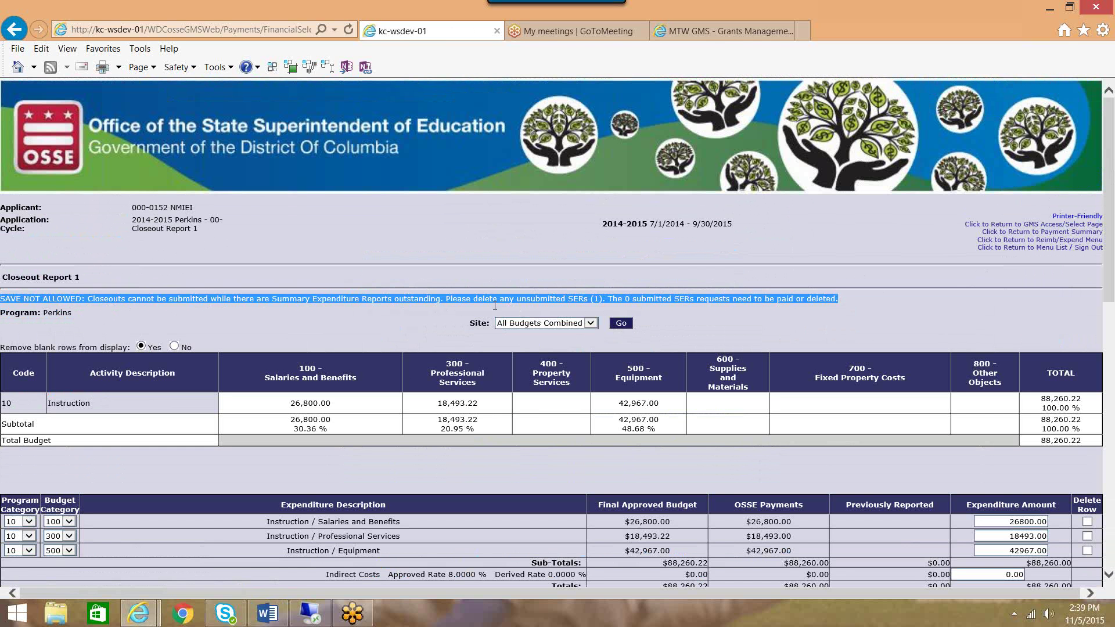
left_click(541, 303)
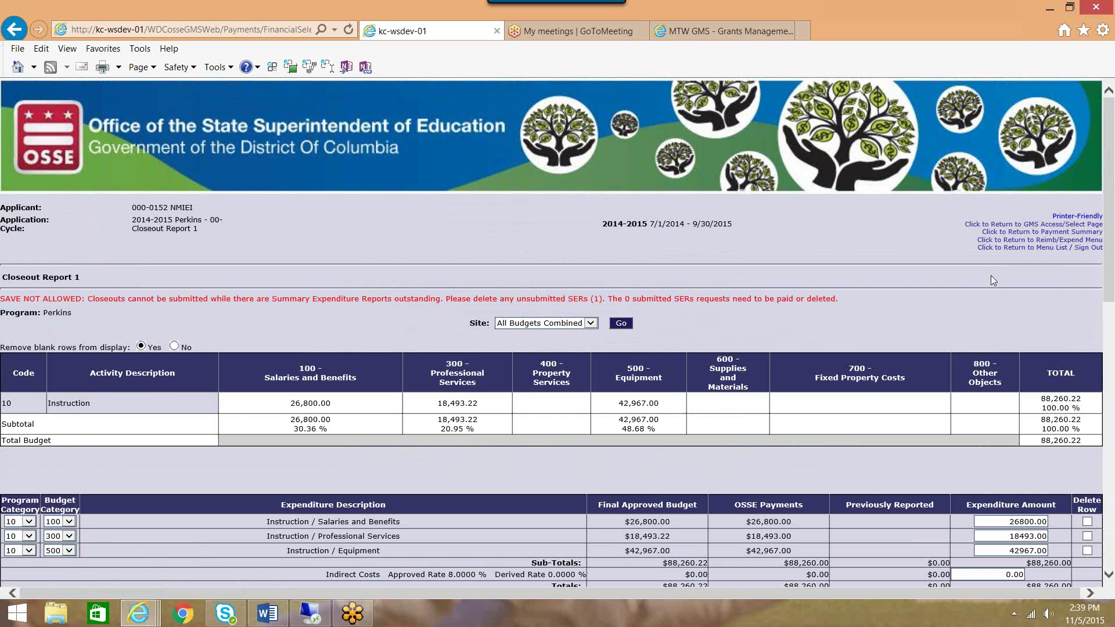
Return to the reimbursement menu, check the status of Reimbursement Request 5, and delete Closeout Report 1.
left_click(1043, 241)
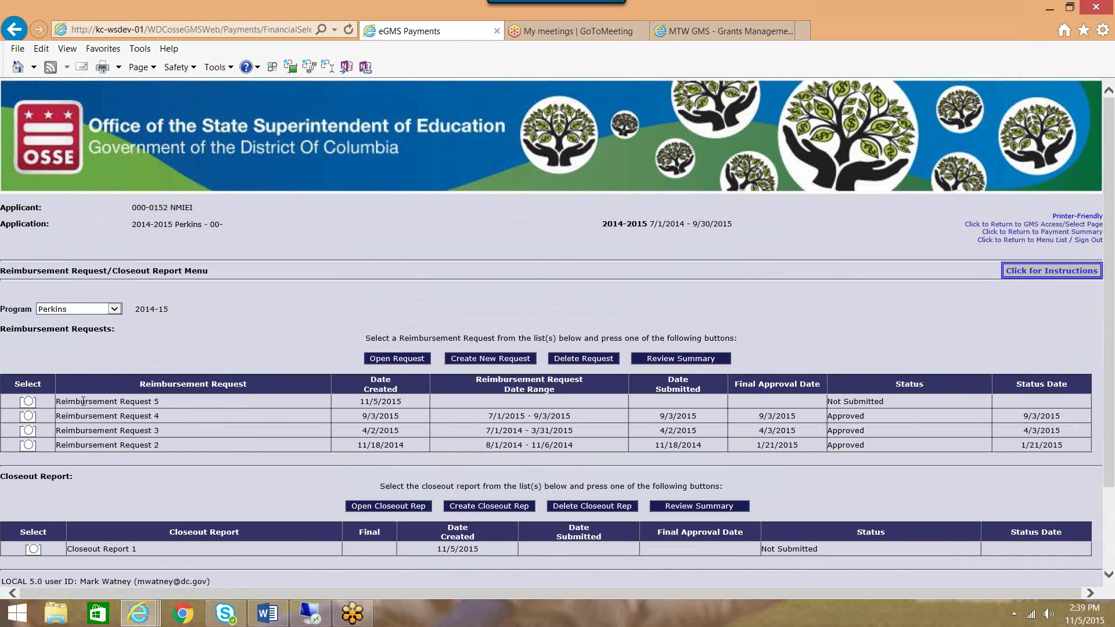
left_click_drag(57, 401, 159, 400)
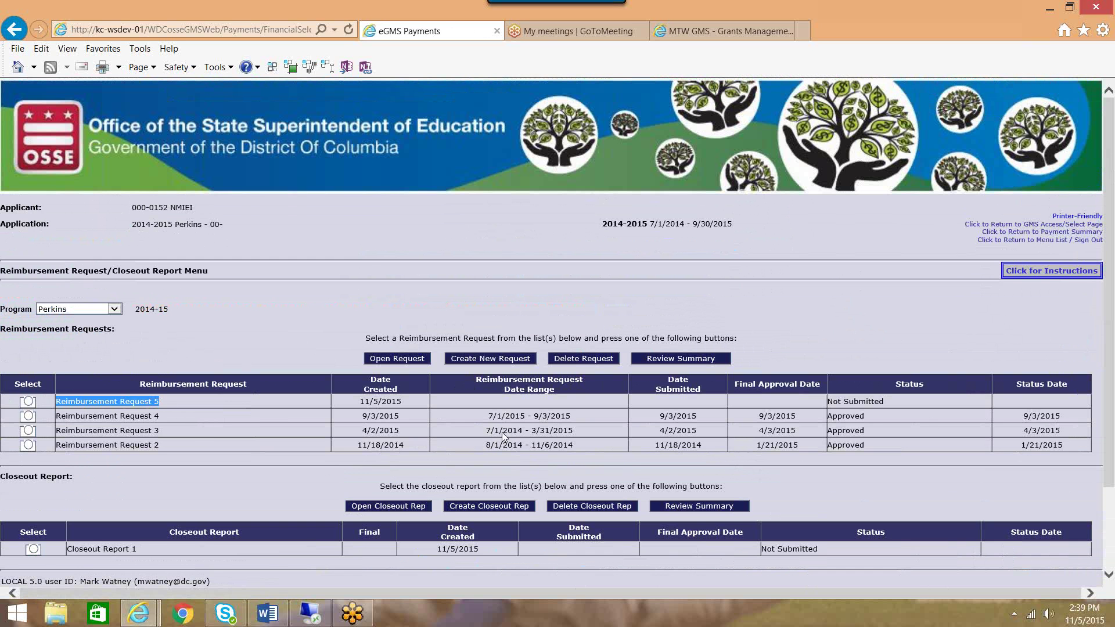
triple_click(870, 402)
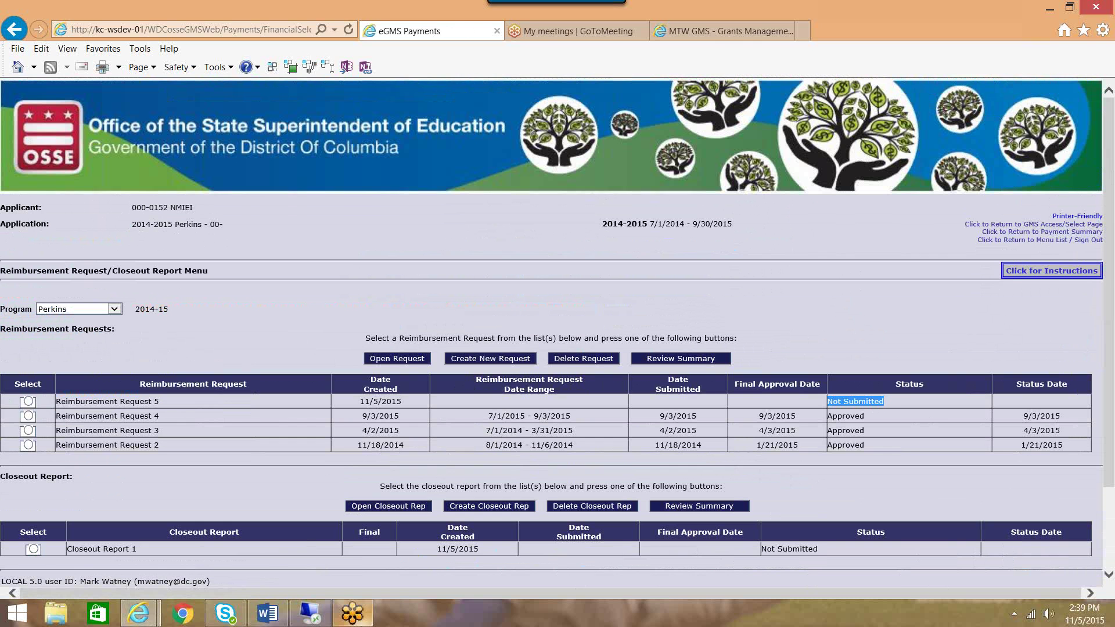
mouse_move(352, 615)
left_click(33, 550)
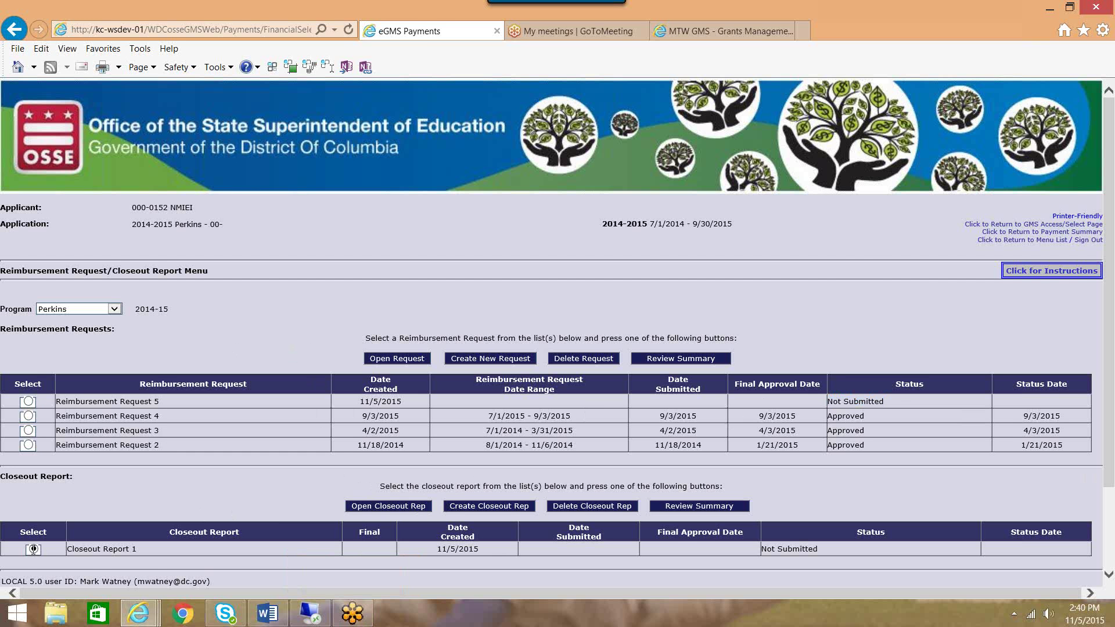
left_click(588, 507)
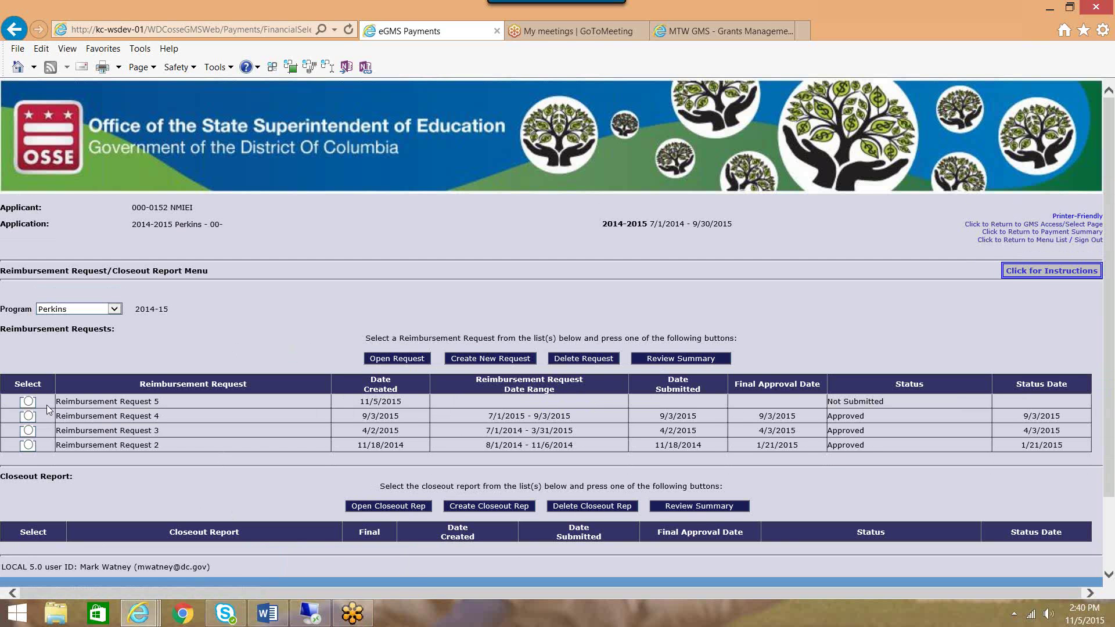
Delete the unsubmitted Reimbursement Request 5 and check the status of the remaining requests.
left_click(29, 403)
left_click(579, 358)
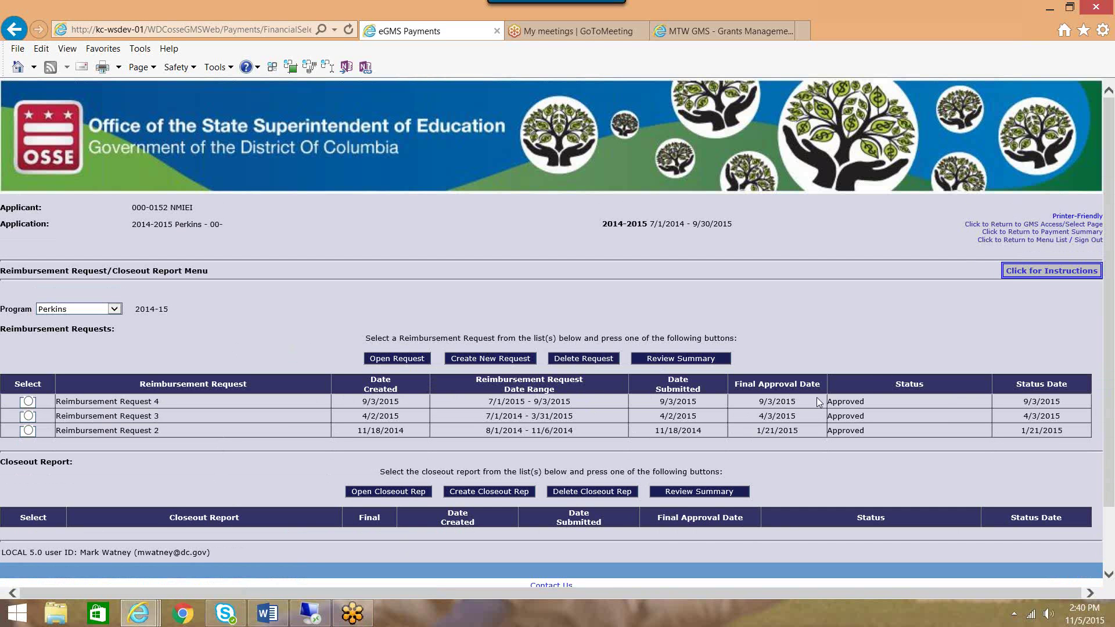
left_click_drag(827, 401, 863, 430)
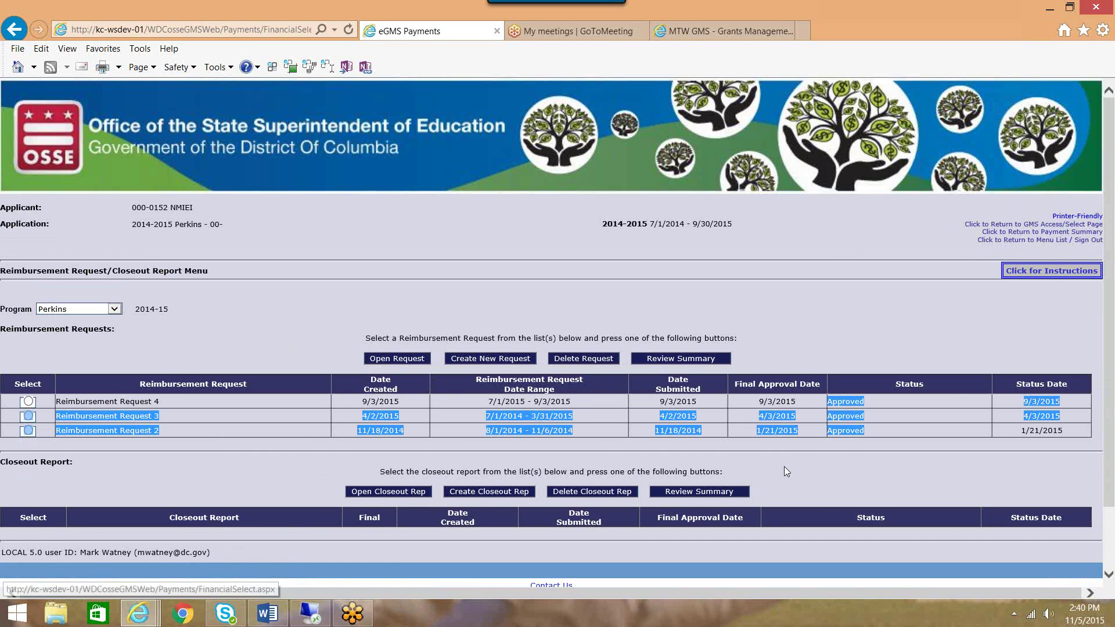
Create a new closeout report for the 2014-15 Perkins program.
left_click(360, 469)
left_click(483, 494)
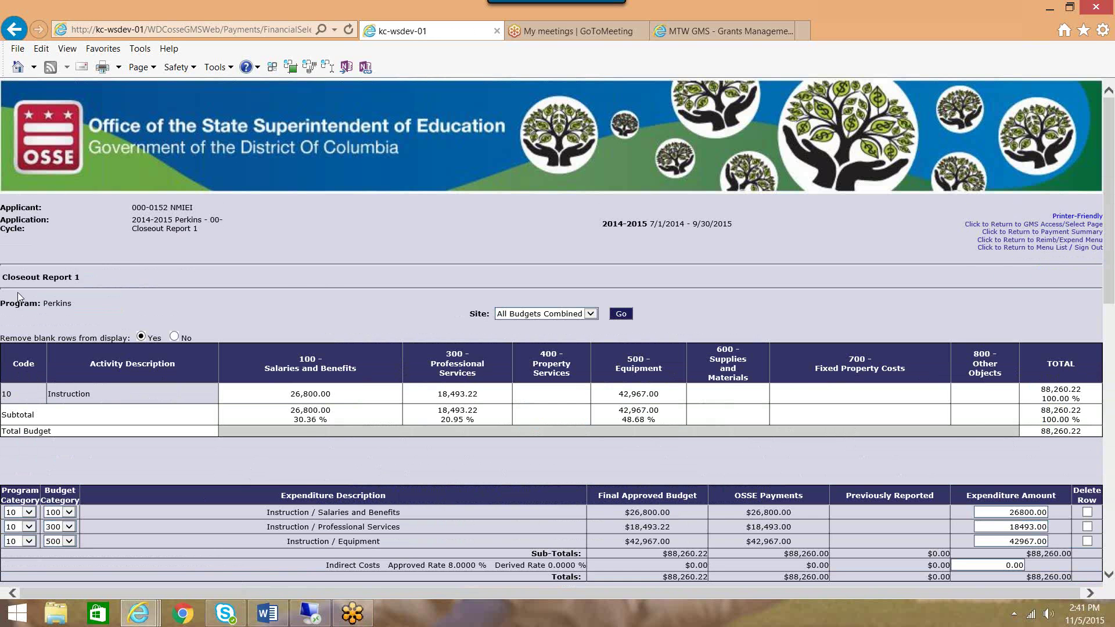
Examine the Instruction budget by category and compare the Salaries and Benefits row's approved budget, OSSE payments and expenditure amount.
scroll(18, 297, "down", 3)
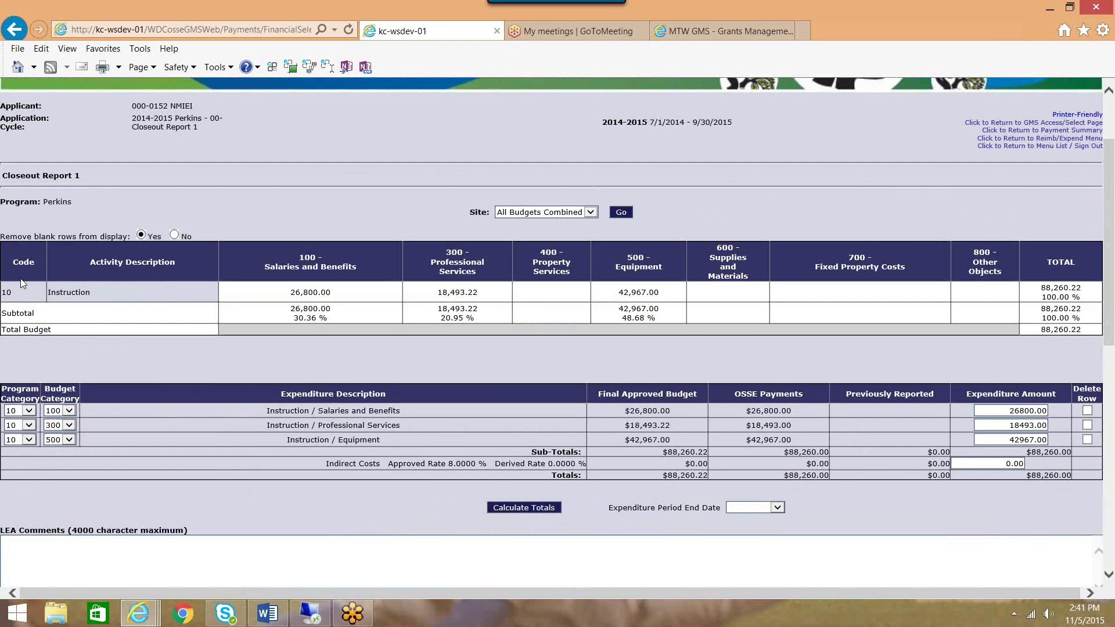
double_click(61, 297)
left_click_drag(288, 295, 337, 299)
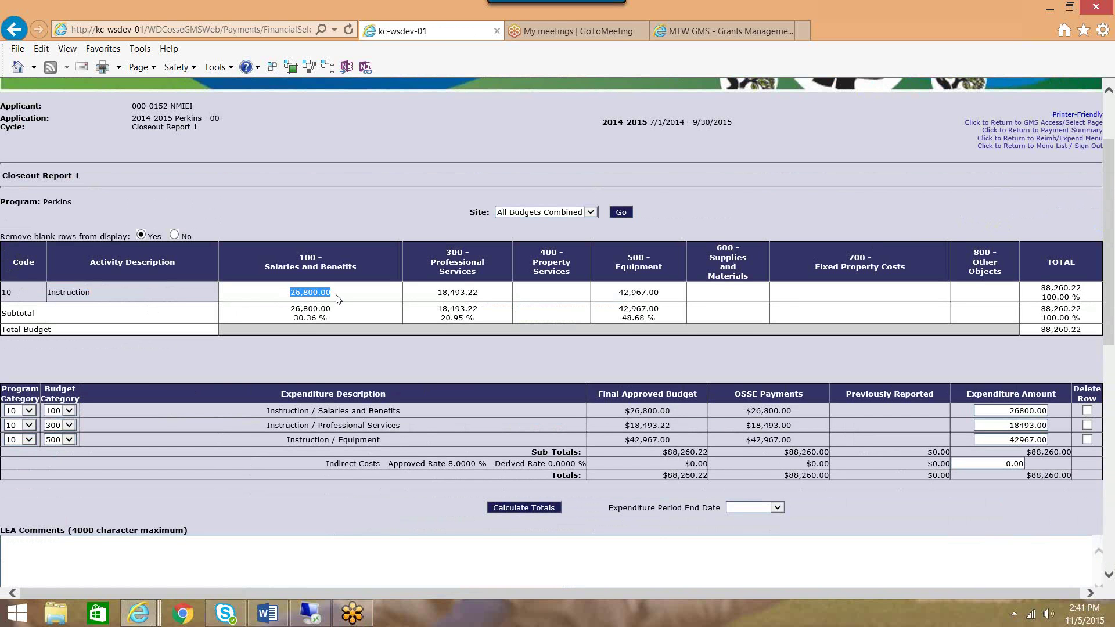
left_click(442, 291)
left_click_drag(443, 294, 469, 301)
left_click_drag(617, 292, 673, 291)
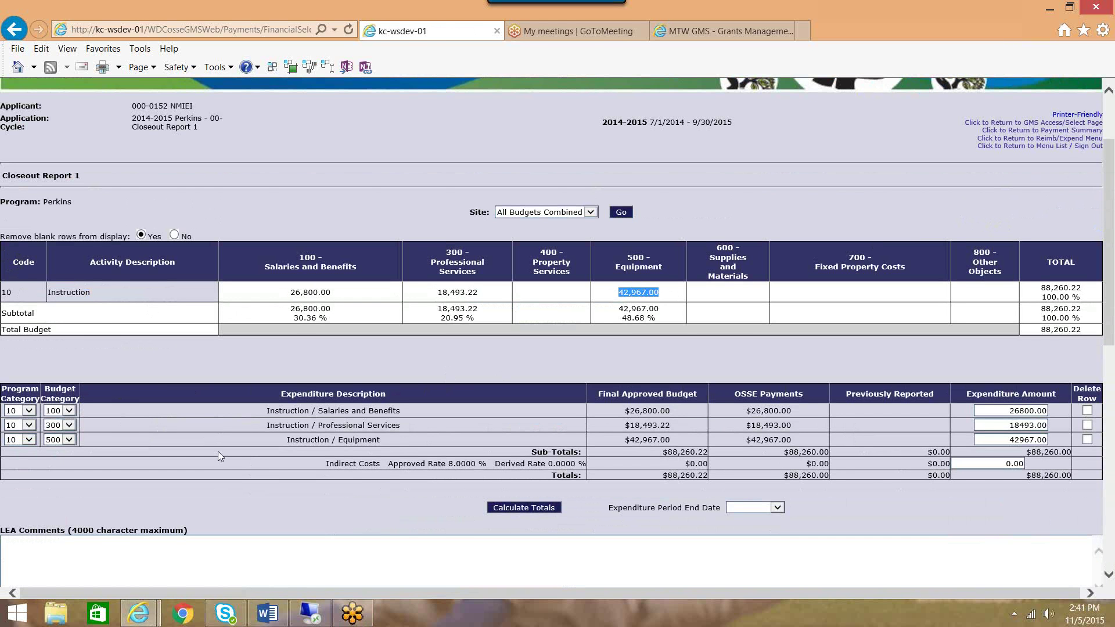
triple_click(1035, 396)
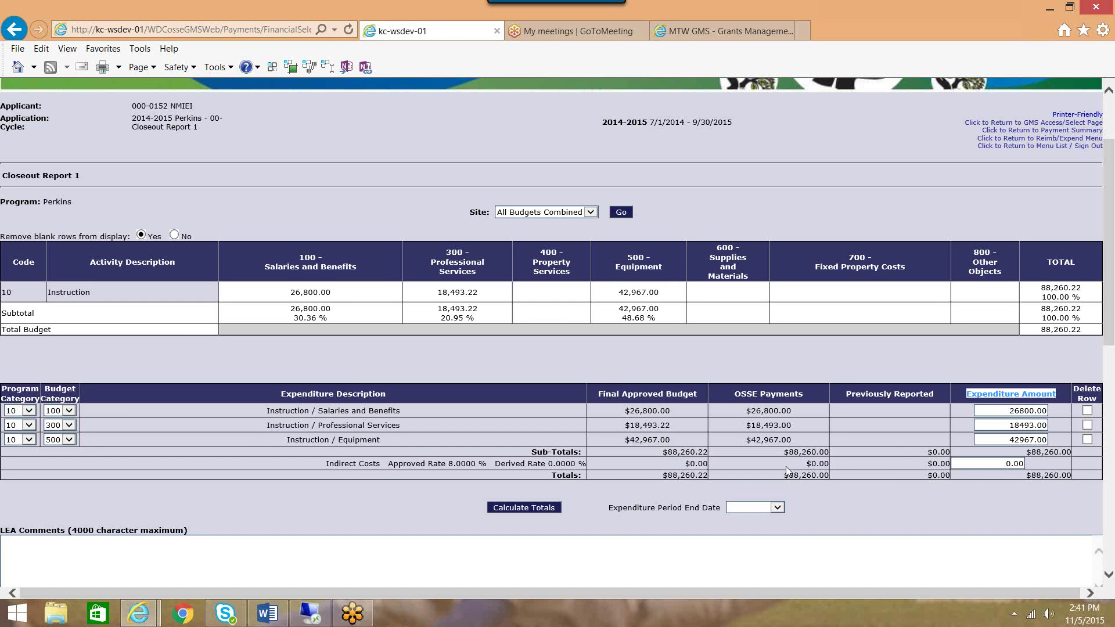
double_click(649, 410)
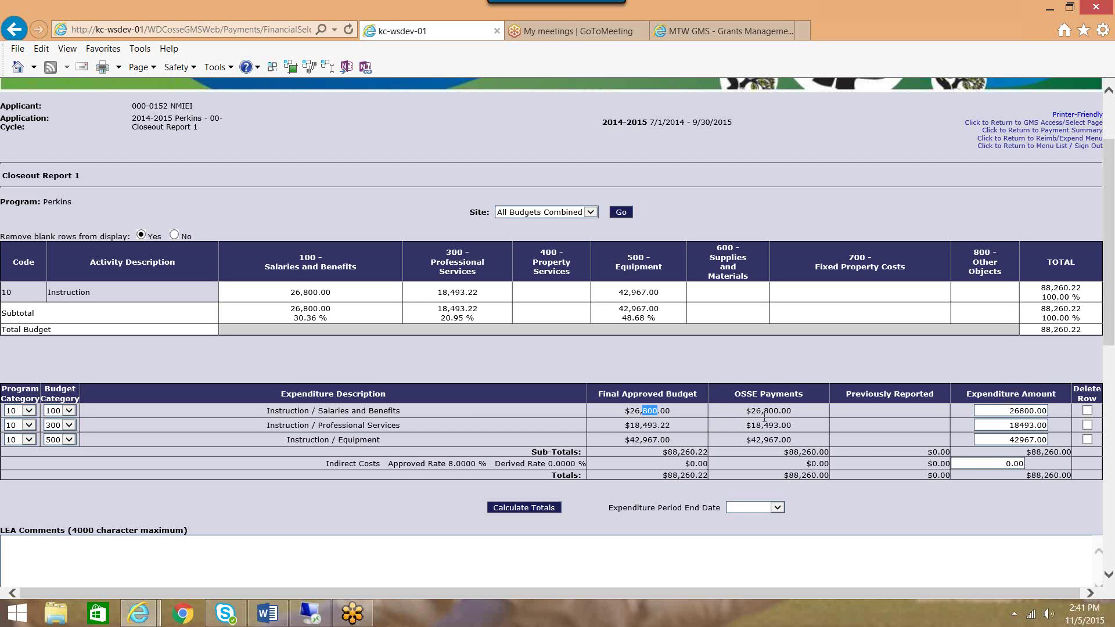
left_click_drag(750, 411, 792, 409)
left_click_drag(1005, 411, 1033, 414)
left_click(997, 408)
Compare the Instruction / Equipment row's budget and payments, and set its expenditure amount to 42467.00.
left_click_drag(330, 440, 378, 440)
left_click_drag(614, 441, 677, 439)
left_click_drag(750, 440, 789, 442)
left_click(1024, 439)
key("BackSpace")
type("4")
Review the indirect costs row and set the Expenditure Period End Date to 9/30/2015.
left_click_drag(325, 463, 839, 466)
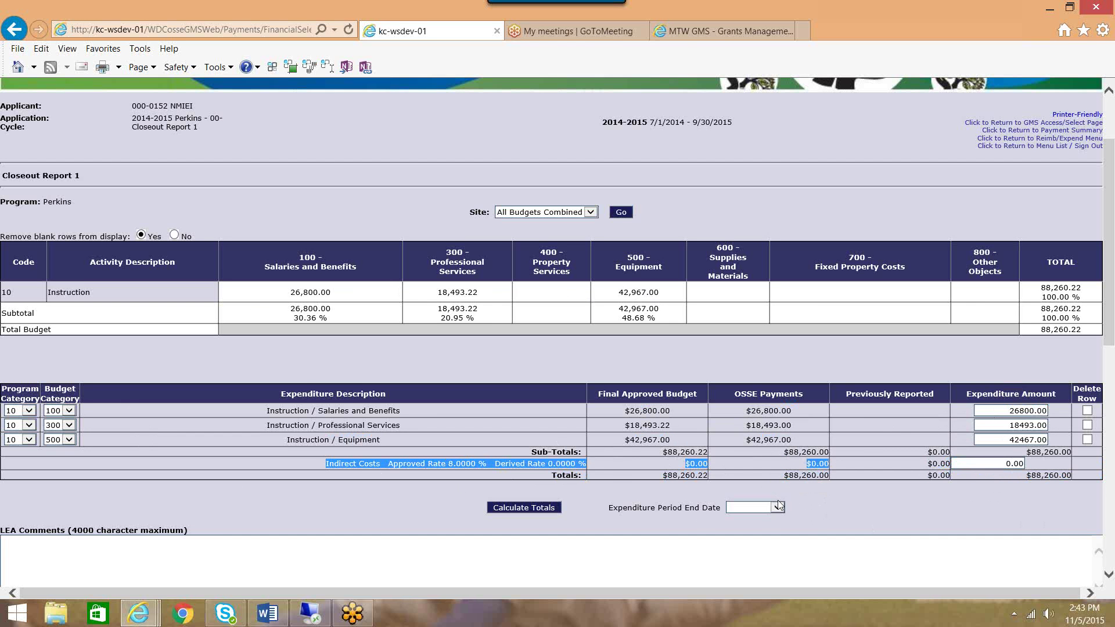
left_click_drag(614, 508, 713, 509)
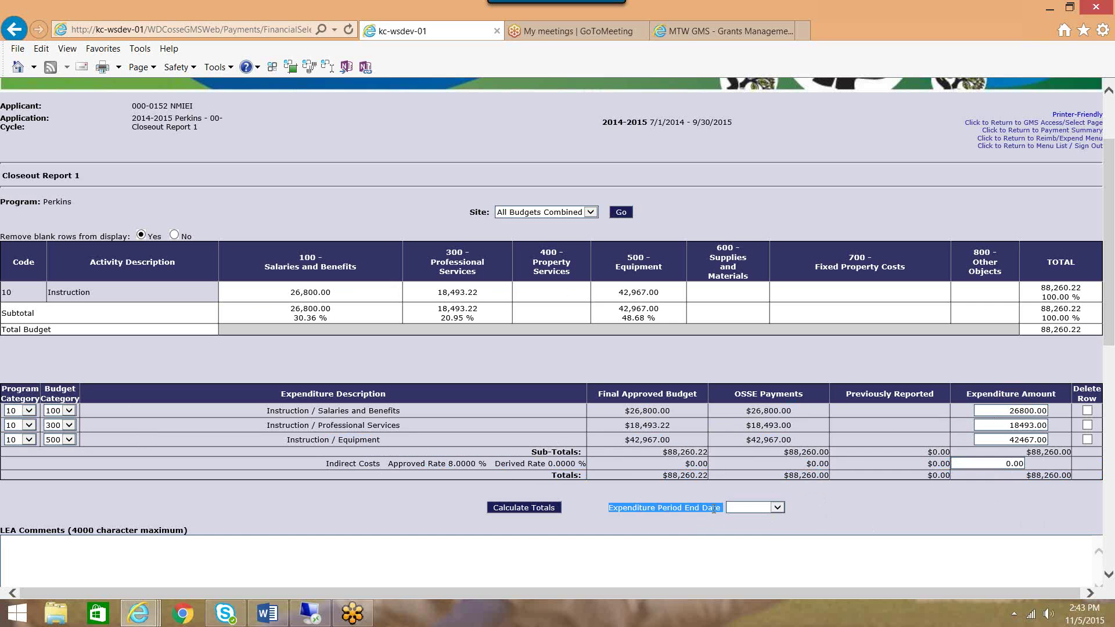
left_click(779, 508)
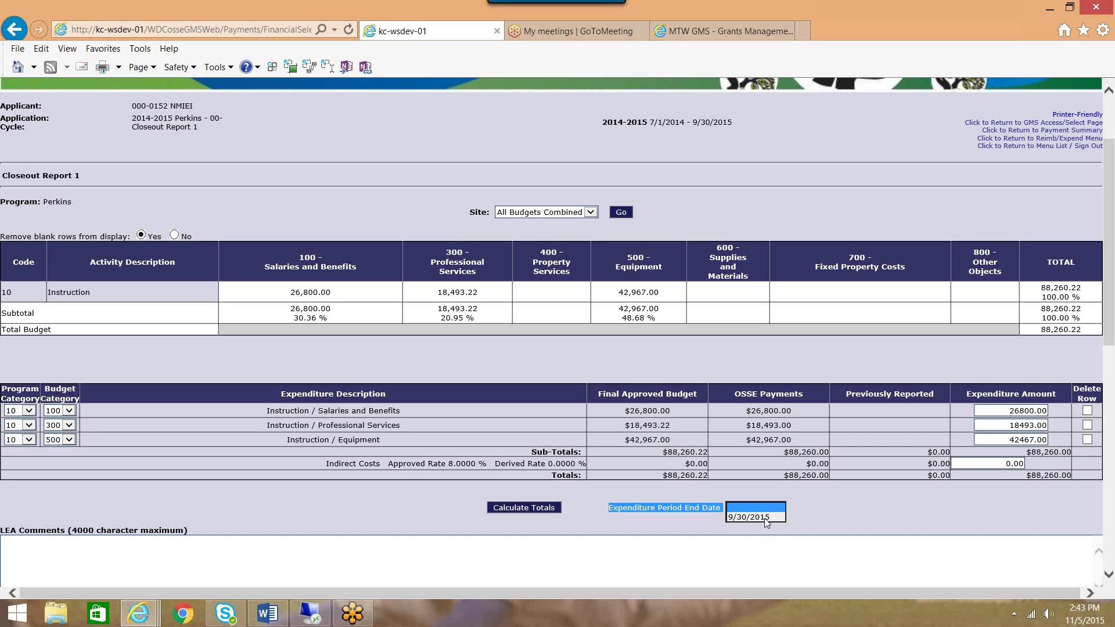
left_click(762, 517)
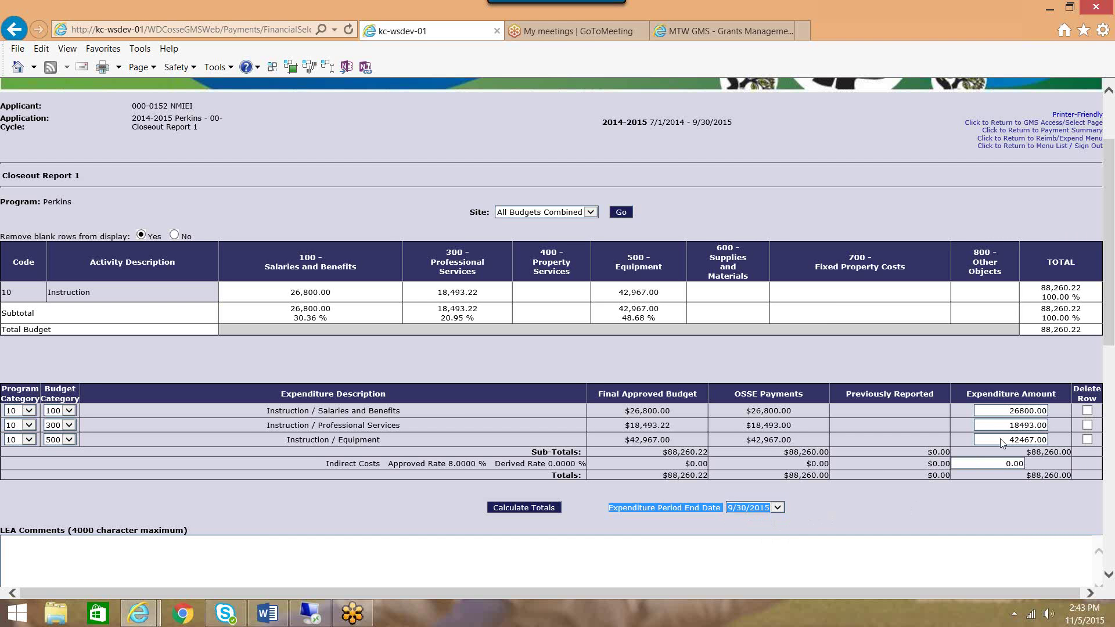
left_click(842, 509)
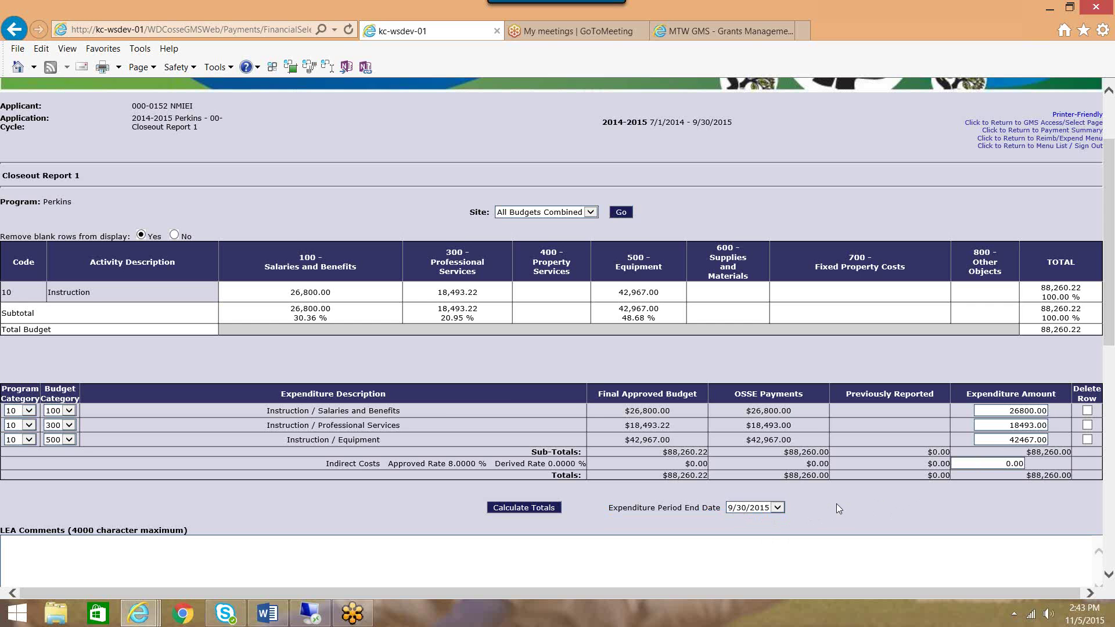
Enter the LEA comment "Equipment Expenditure reduced due to rebate of $500" and save the closeout report page.
scroll(840, 500, "down", 3)
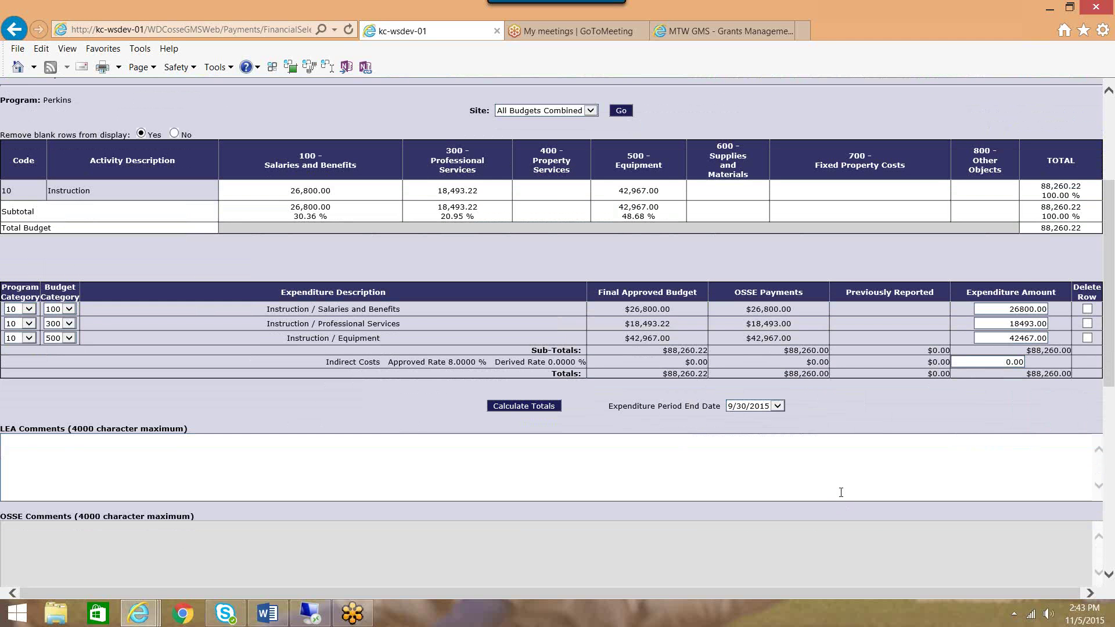
left_click(486, 464)
type("Equipment Expe")
type("nditure re")
type("duced due ")
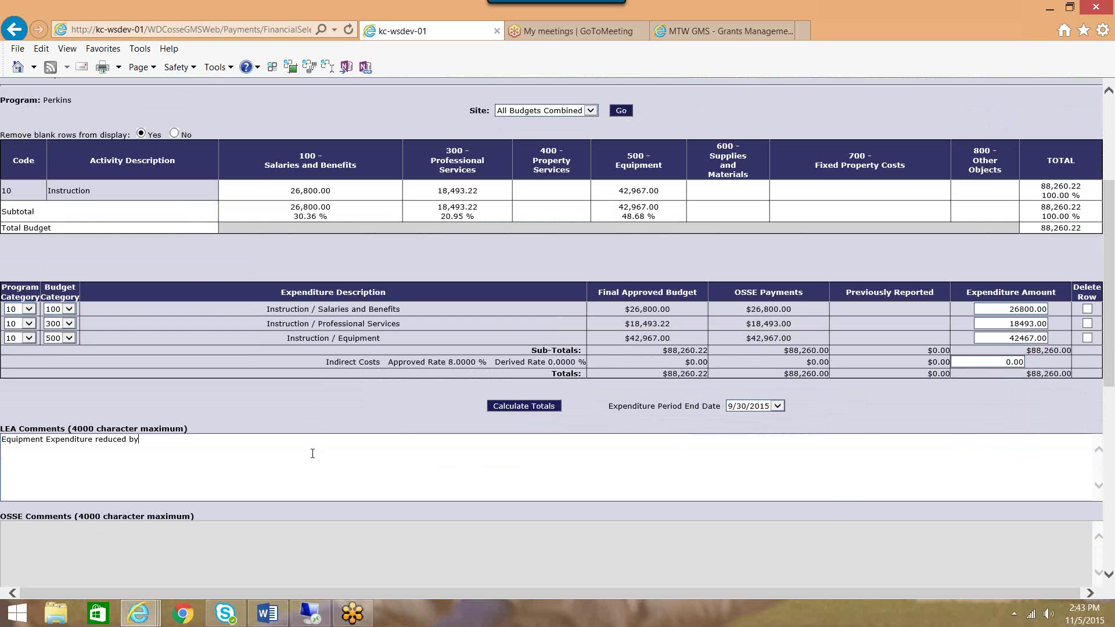
type("to rebate of $5000")
key("BackSpace")
key("BackSpace")
key("BackSpace")
type("00")
scroll(317, 427, "down", 5)
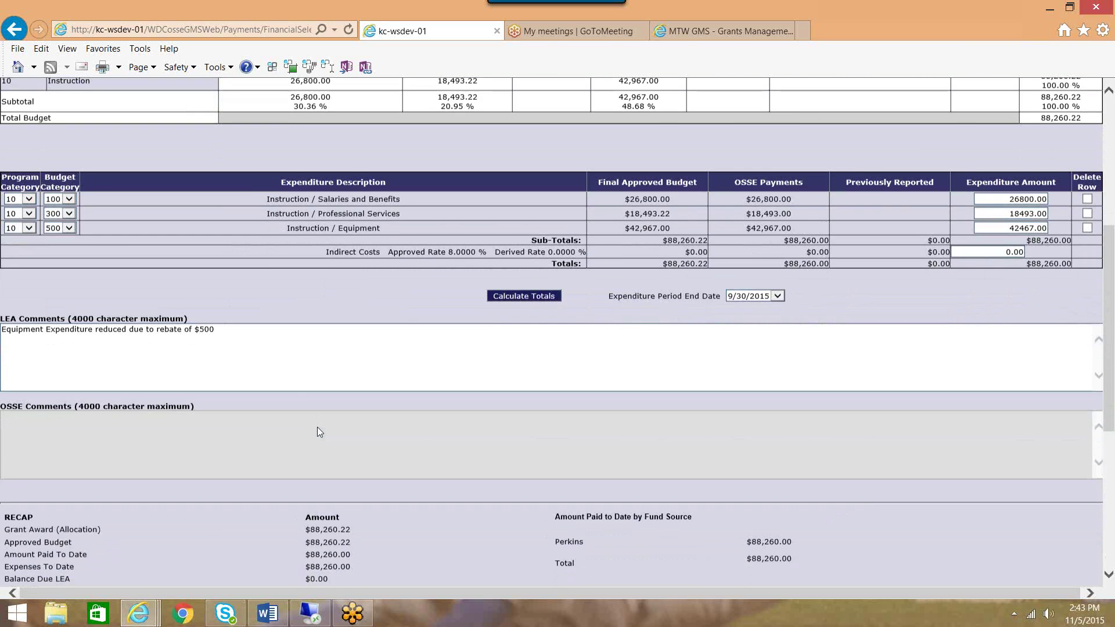
scroll(313, 431, "down", 2)
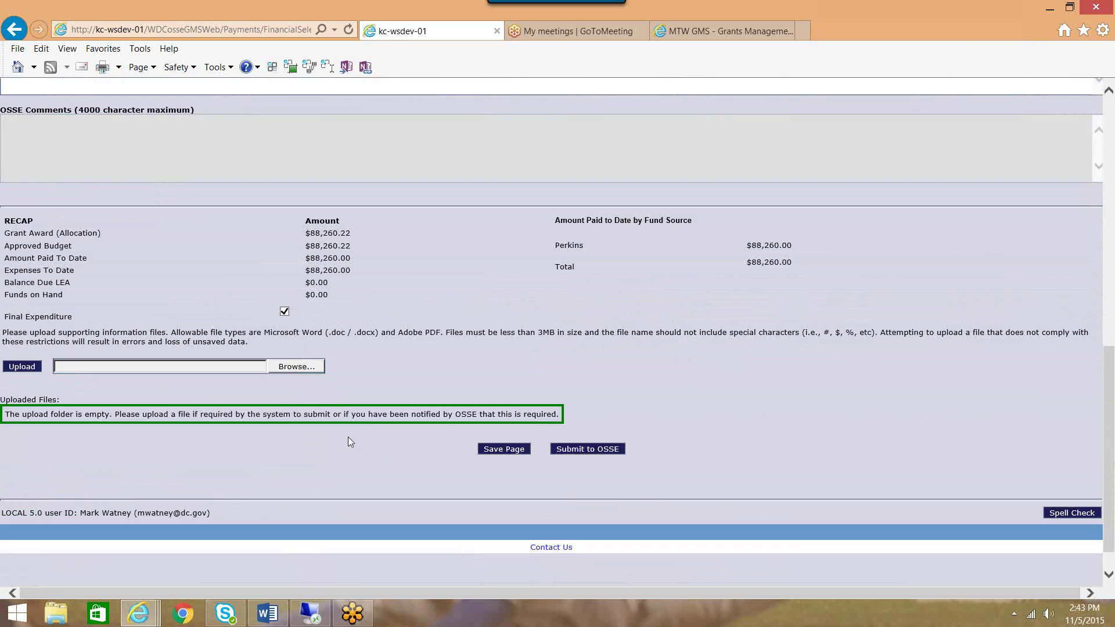
left_click(505, 450)
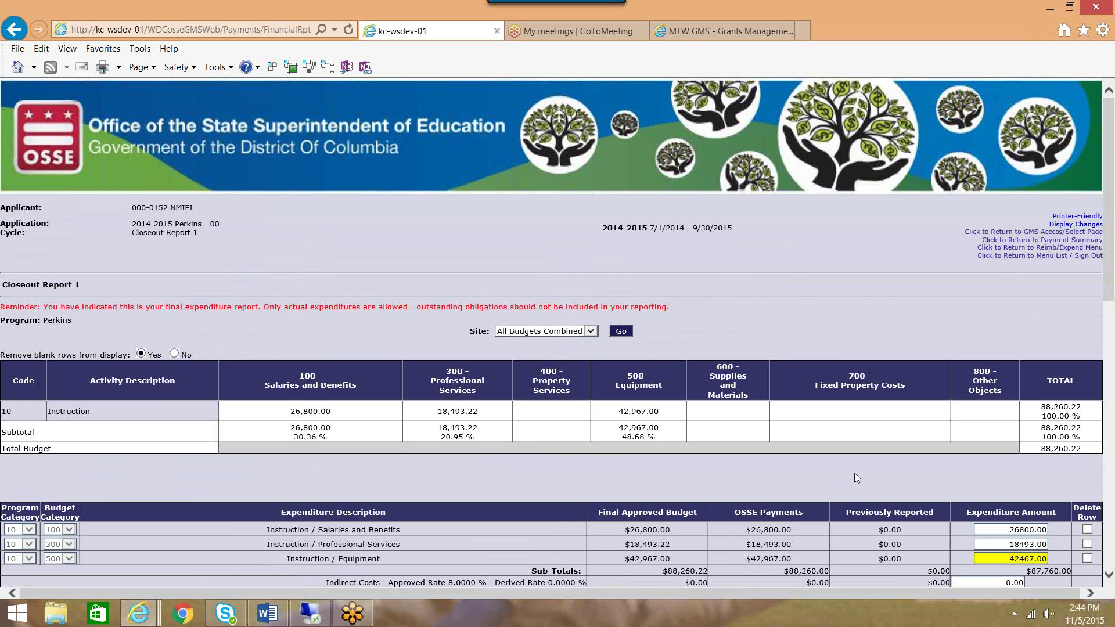
Compare the Instruction / Professional Services budget and payments, set its expenditure amount to 18493.22, and save the page.
scroll(859, 474, "down", 4)
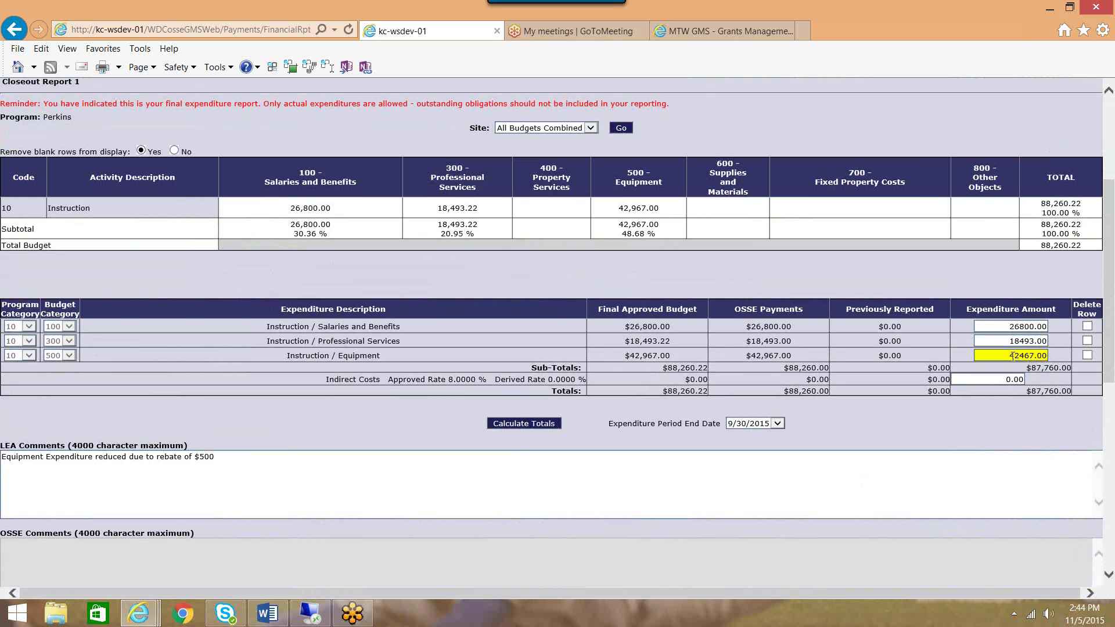
scroll(890, 364, "down", 2)
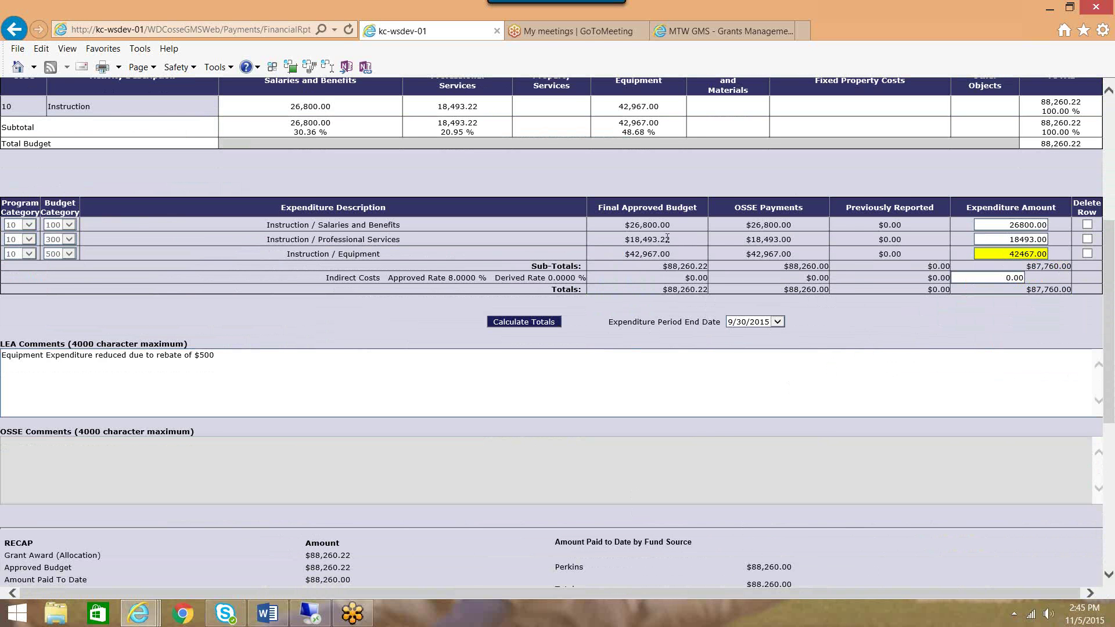
left_click_drag(671, 239, 658, 239)
left_click_drag(790, 239, 781, 239)
left_click(1043, 240)
key("BackSpace")
key("BackSpace")
type("22")
scroll(662, 310, "down", 4)
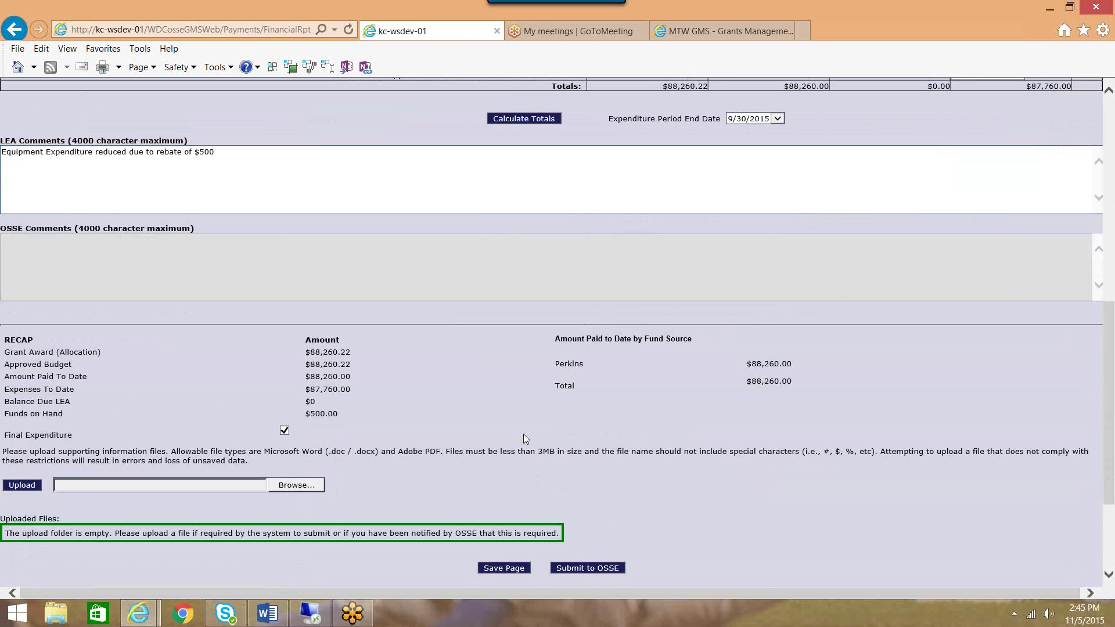
left_click(504, 569)
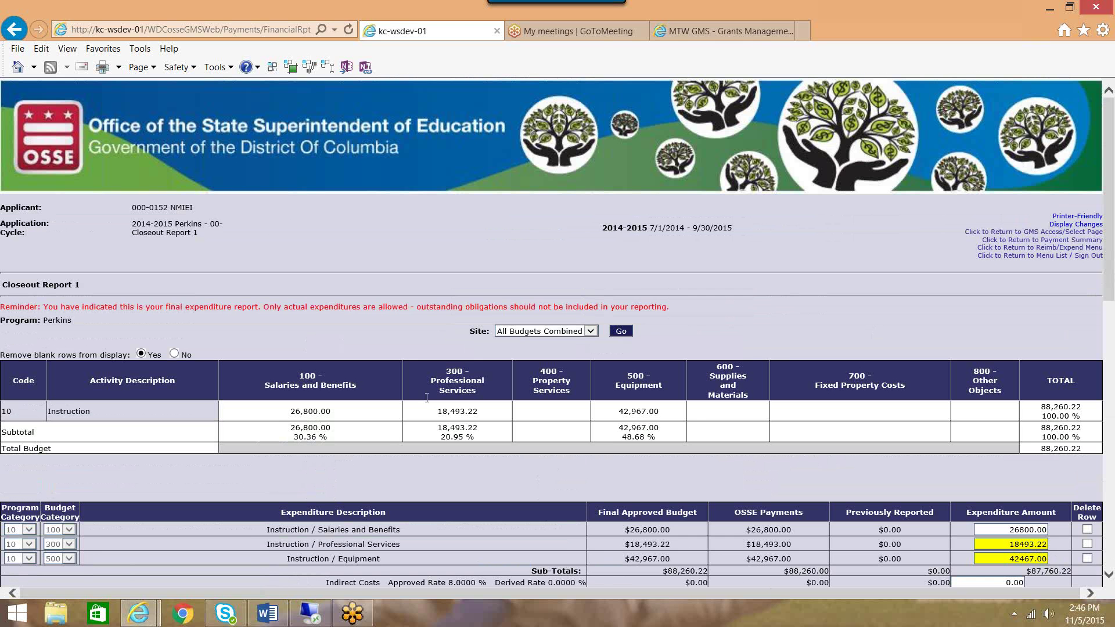
Review the final expenditure reminder and the Funds on Hand amount in the report's recap.
left_click_drag(2, 308, 257, 312)
scroll(287, 312, "down", 10)
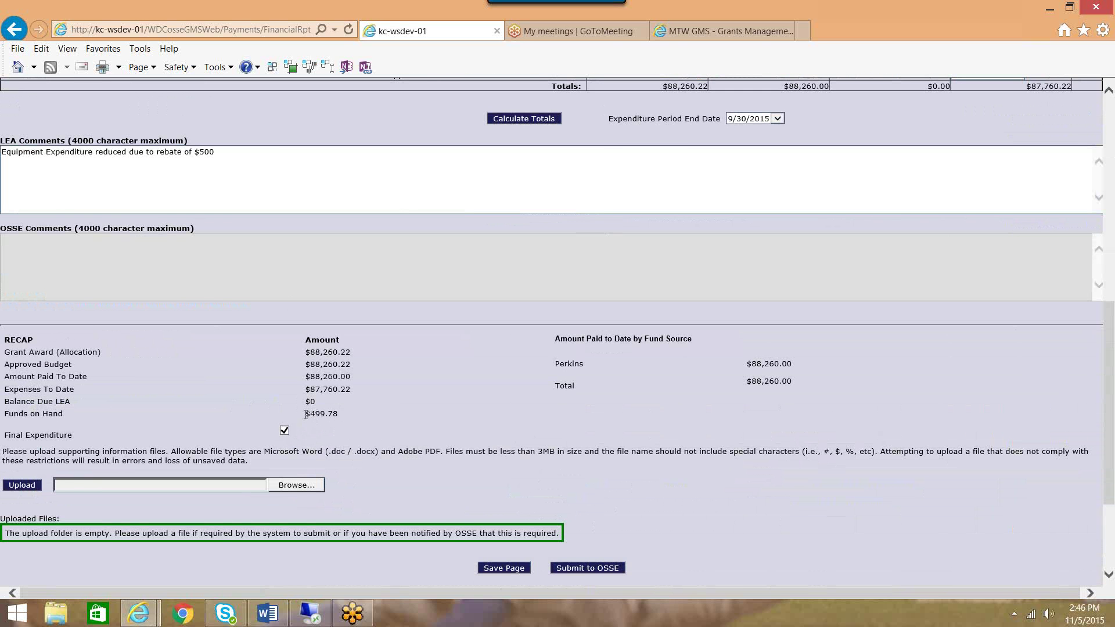
left_click_drag(305, 414, 346, 418)
left_click(335, 418)
Set the Instruction / Equipment expenditure amount to 42967.00 and save the page.
scroll(518, 371, "up", 5)
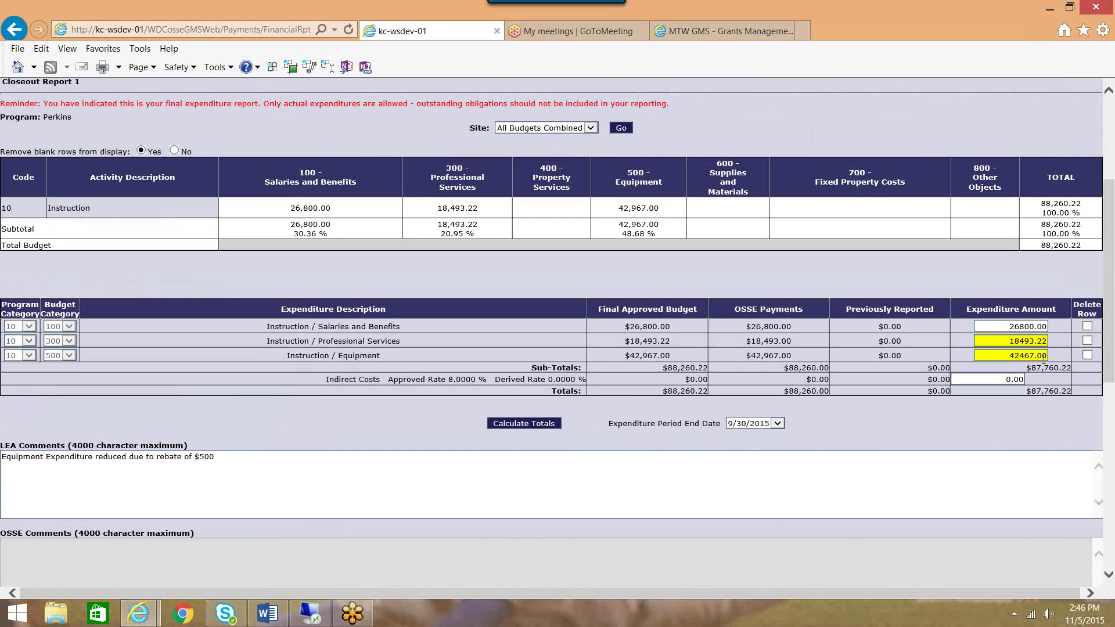
left_click(1026, 353)
key("Delete")
scroll(1063, 387, "down", 5)
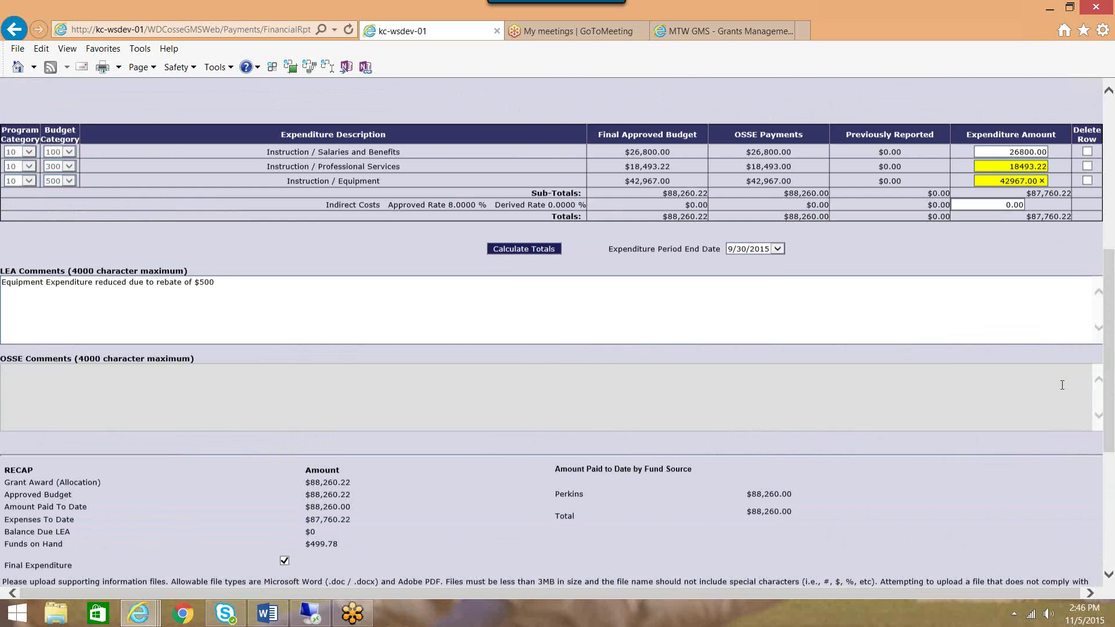
left_click(517, 566)
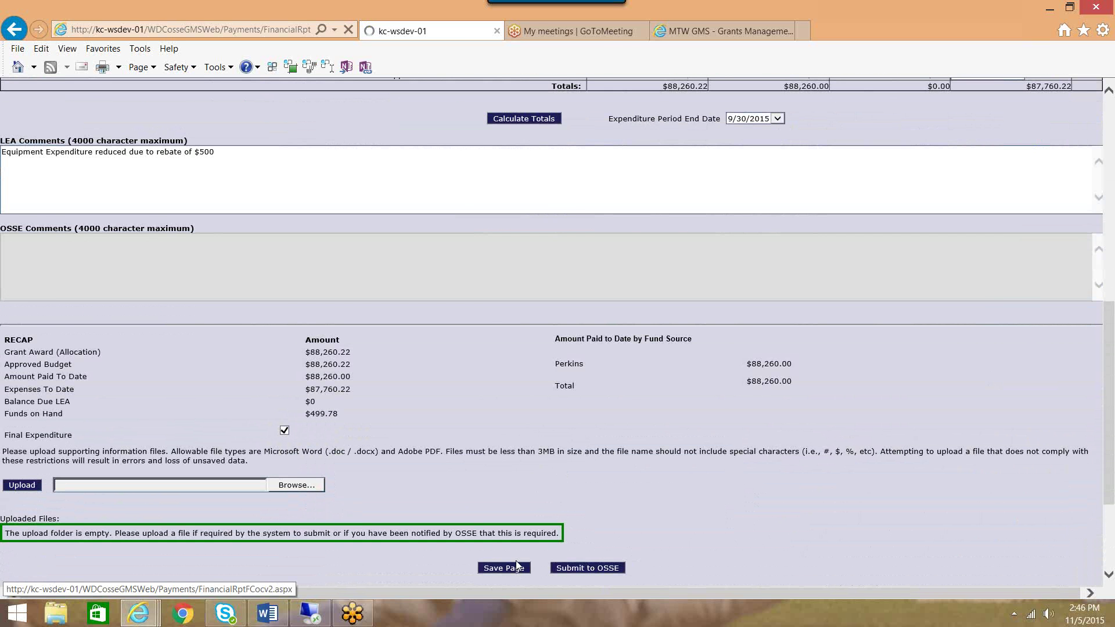
Check the updated expenditure rows and the Balance Due LEA amount in the recap.
scroll(525, 553, "down", 2)
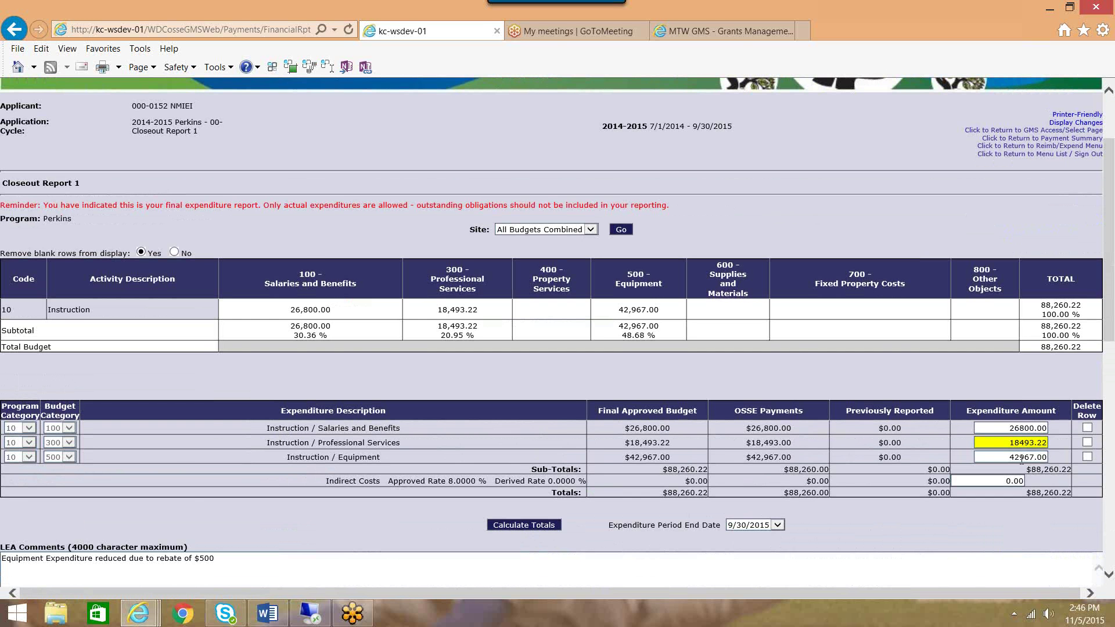
scroll(984, 462, "down", 7)
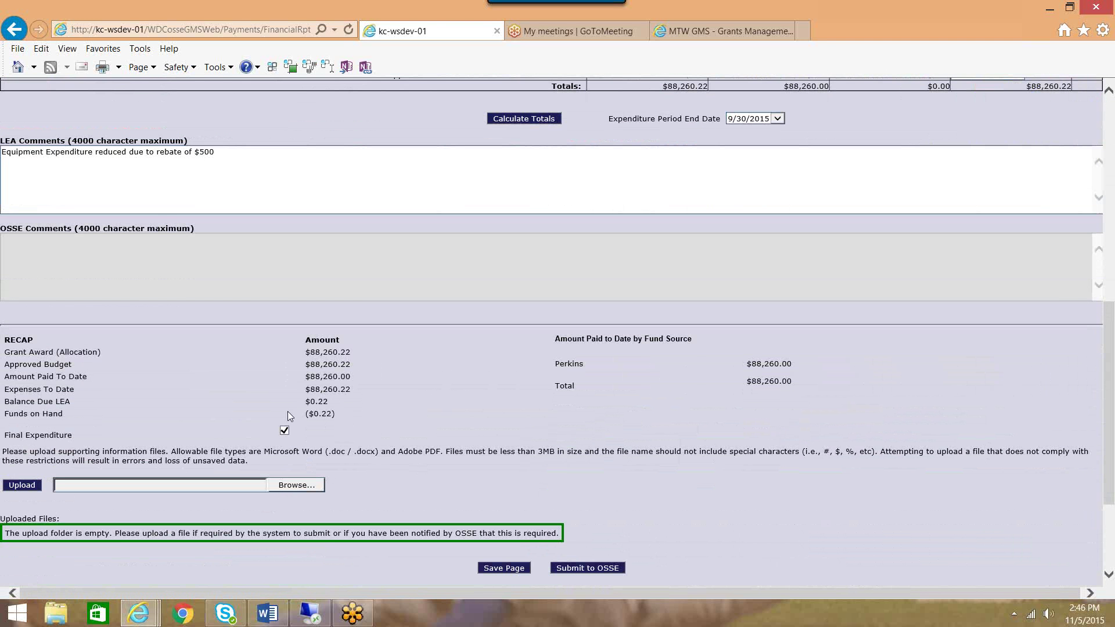
left_click_drag(25, 401, 340, 402)
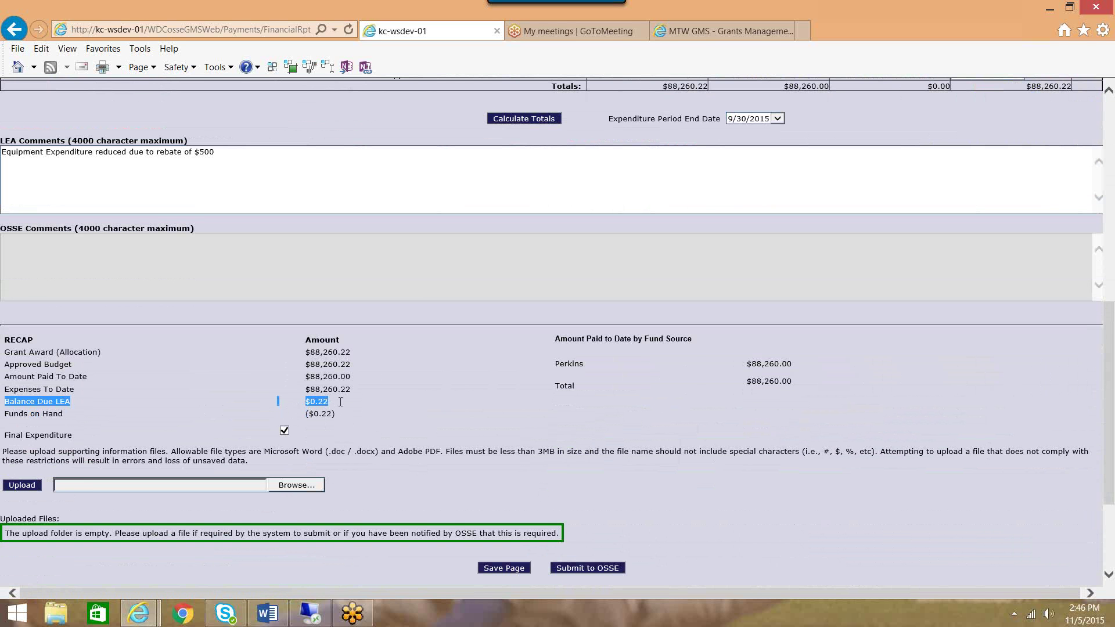
left_click(341, 404)
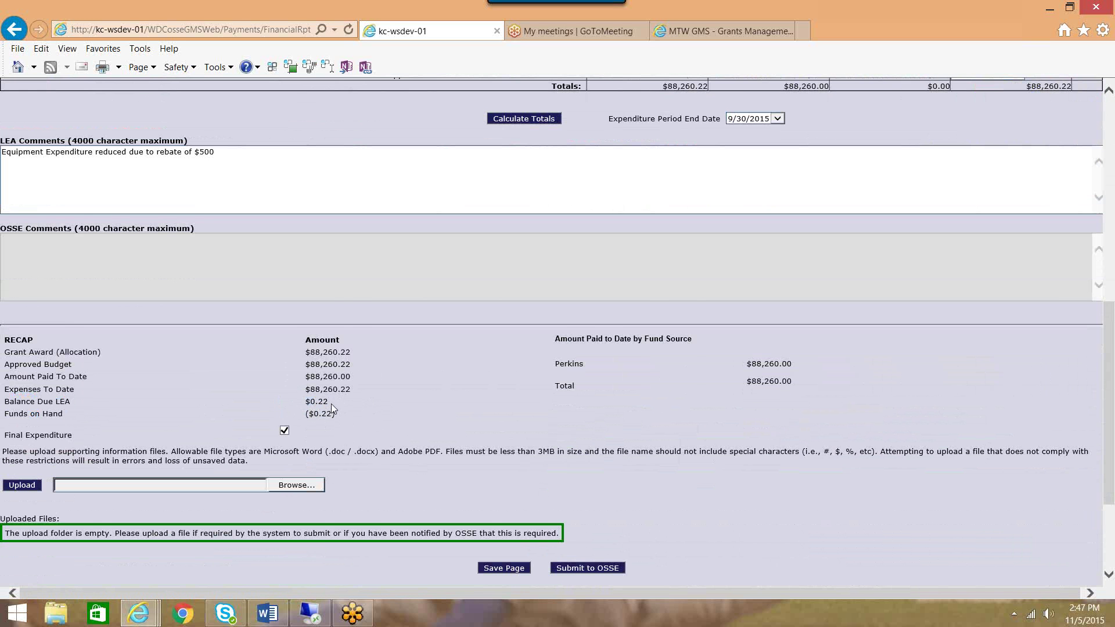
Save the closeout report once more and submit it to OSSE.
scroll(332, 404, "down", 3)
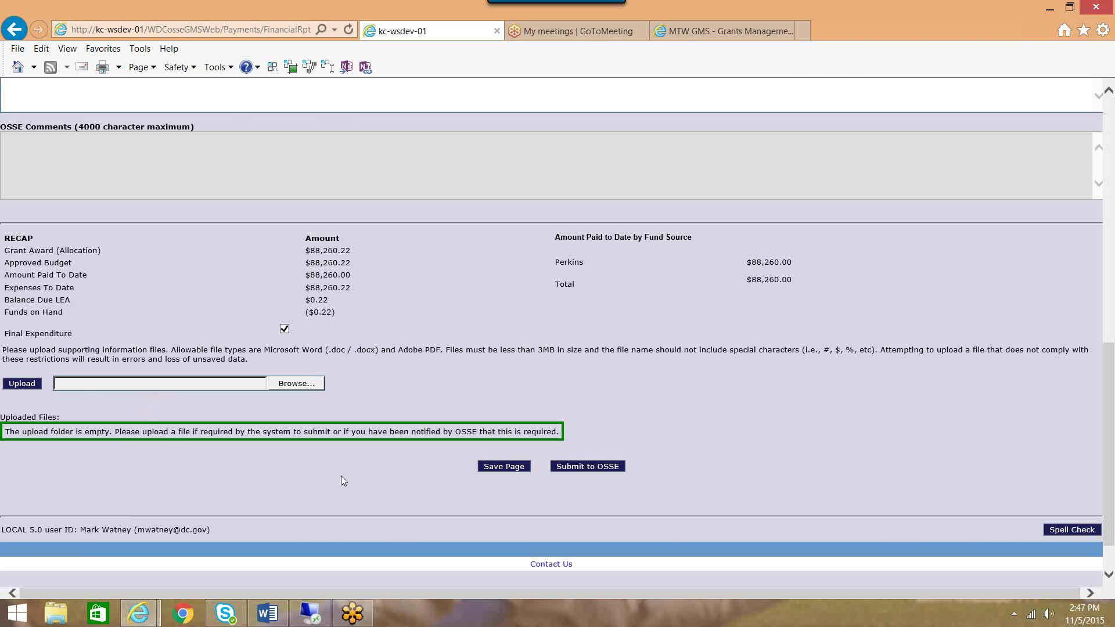
left_click(495, 469)
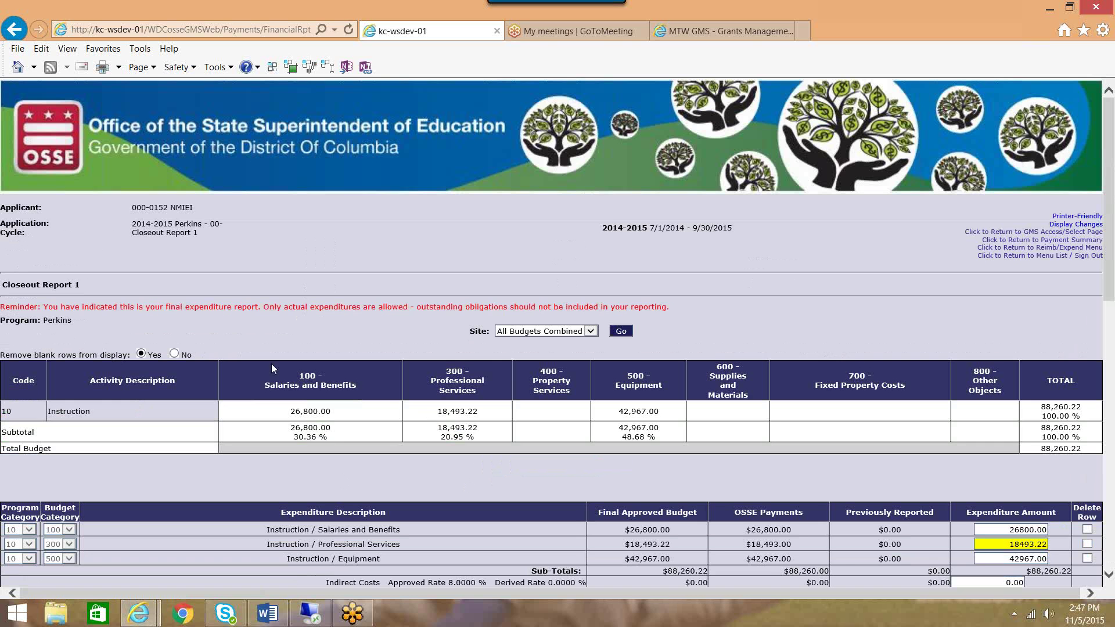
scroll(290, 371, "down", 8)
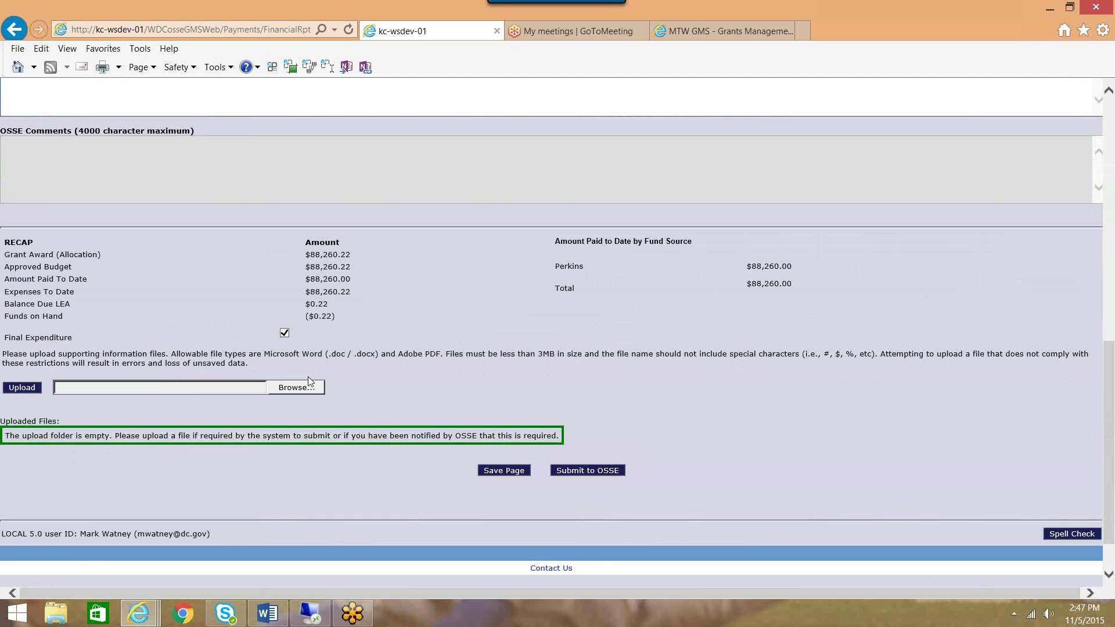
left_click(598, 467)
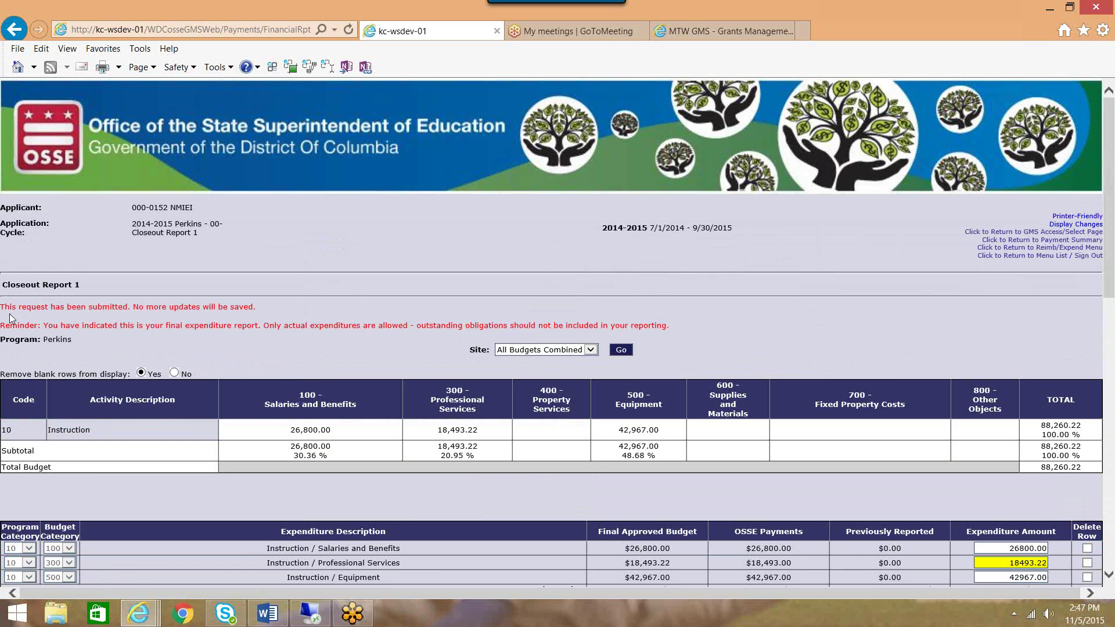
Read the submission notice and look through the submitted report down to its file upload section.
left_click_drag(3, 307, 73, 314)
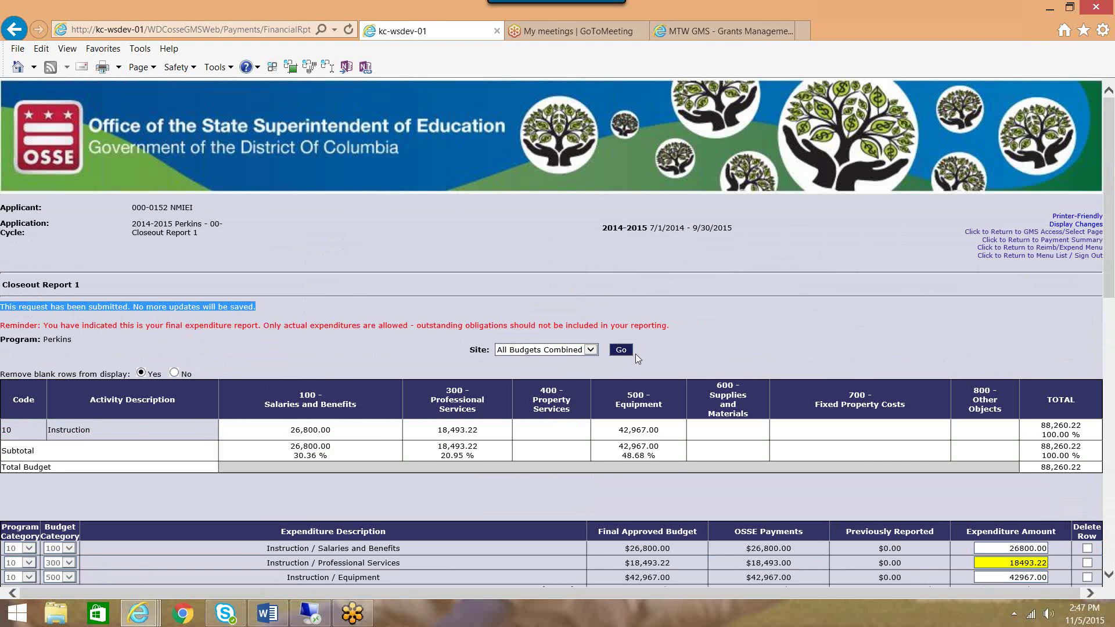
scroll(843, 379, "down", 3)
scroll(843, 379, "down", 5)
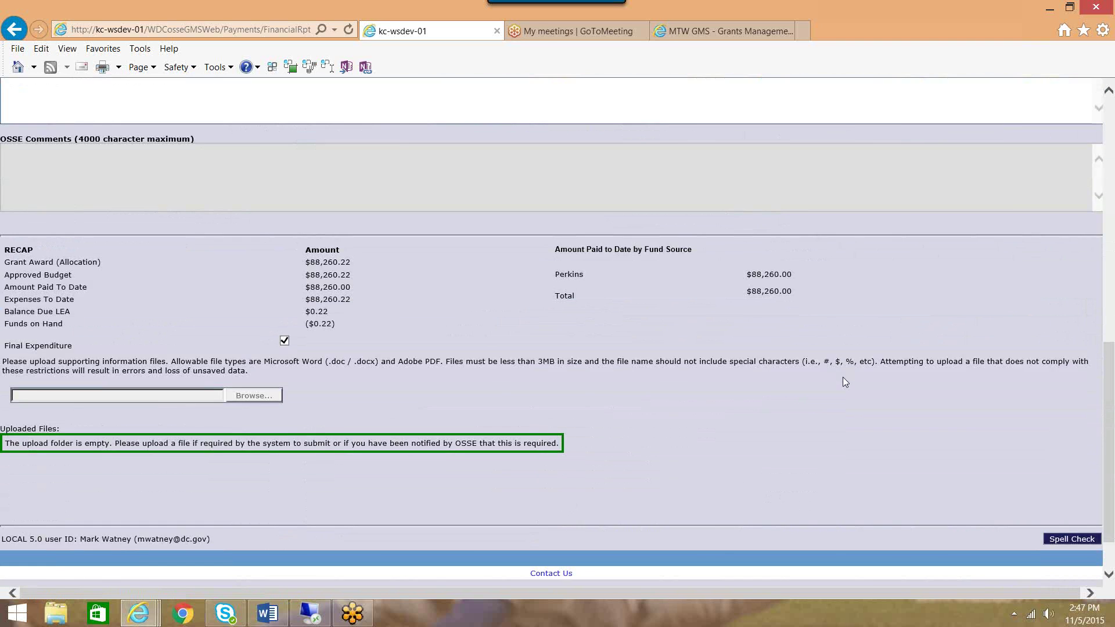
scroll(843, 378, "up", 7)
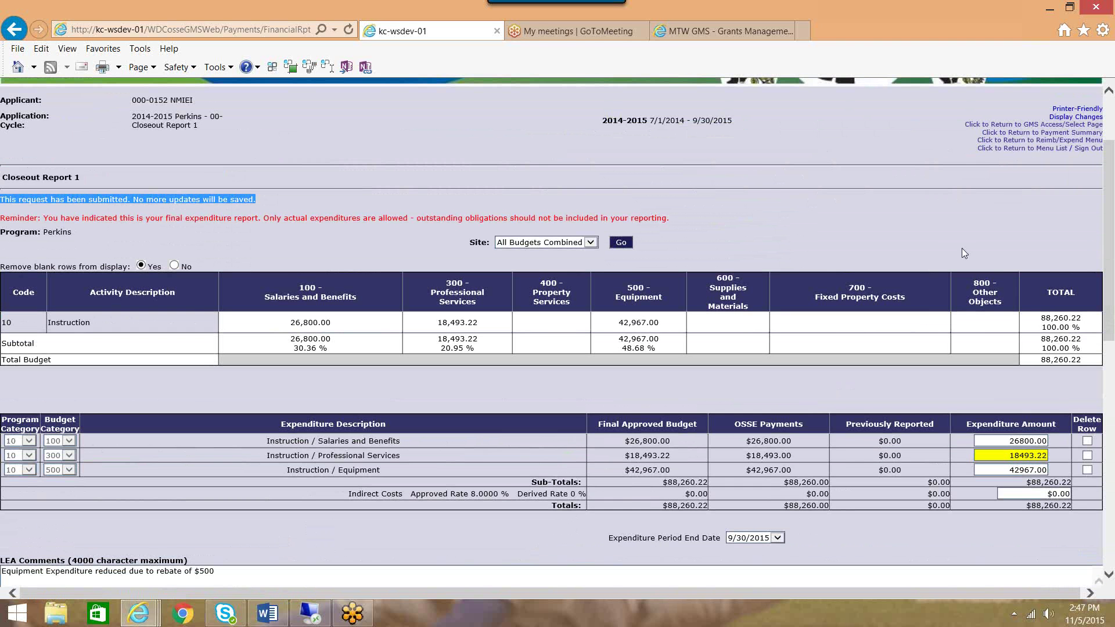
Return to the Reimbursement Request/Closeout Report menu and examine Closeout Report 1's dates and status.
left_click(1038, 141)
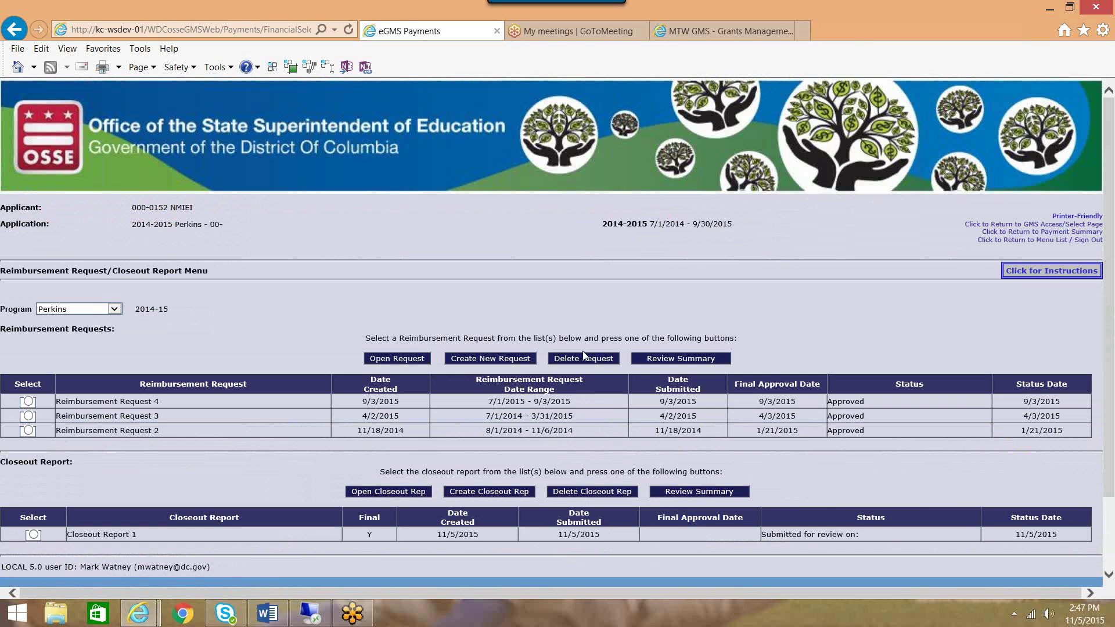
scroll(583, 356, "down", 3)
left_click_drag(89, 443, 161, 445)
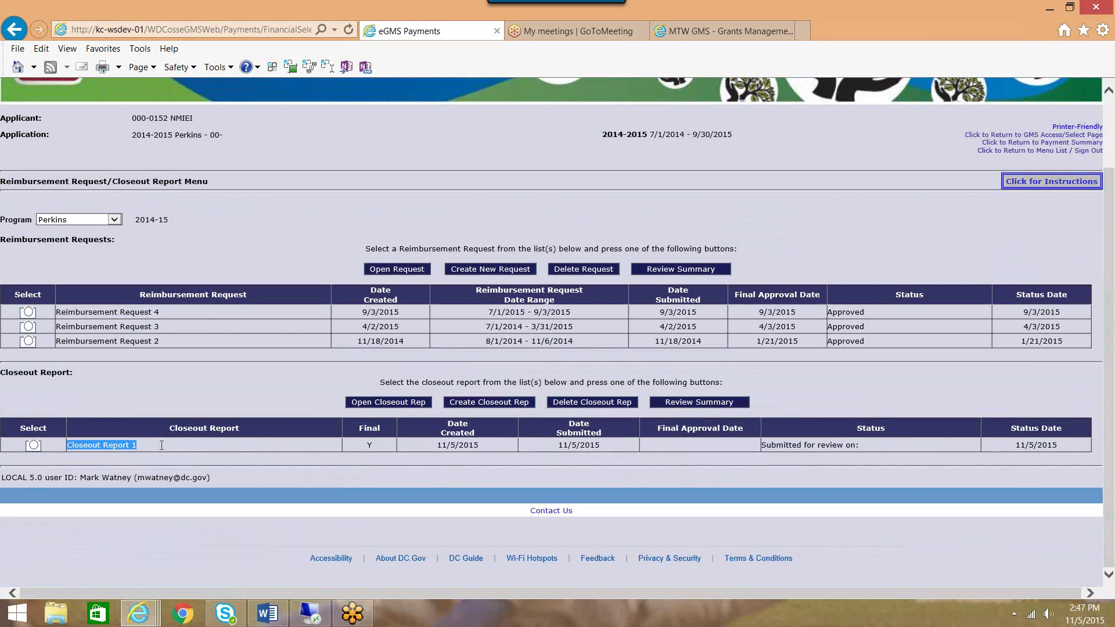
left_click_drag(357, 443, 832, 463)
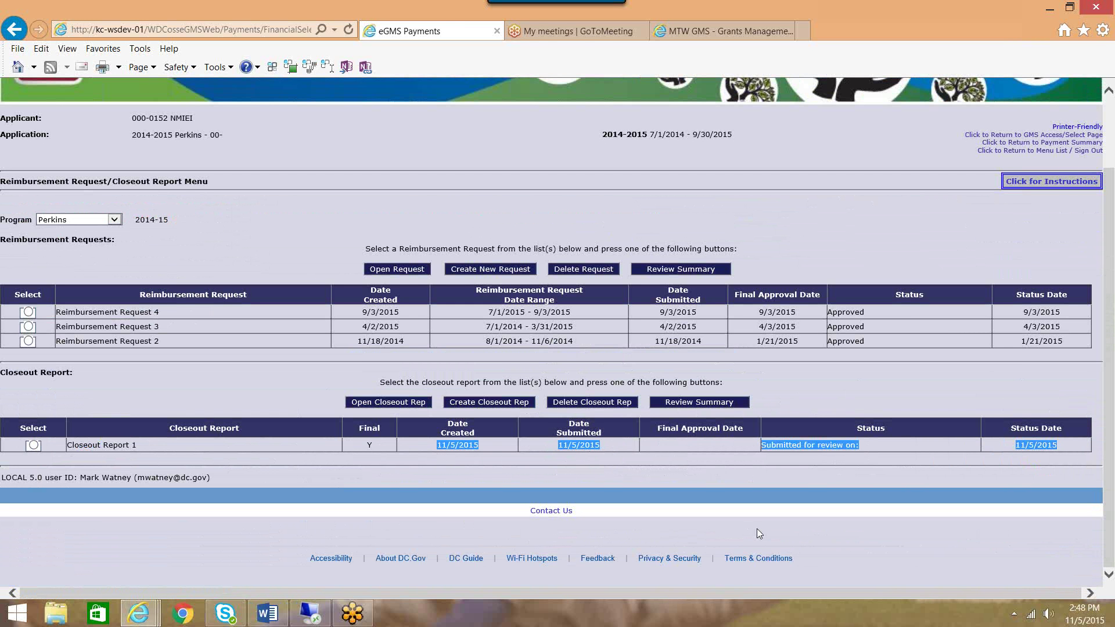
scroll(756, 532, "up", 2)
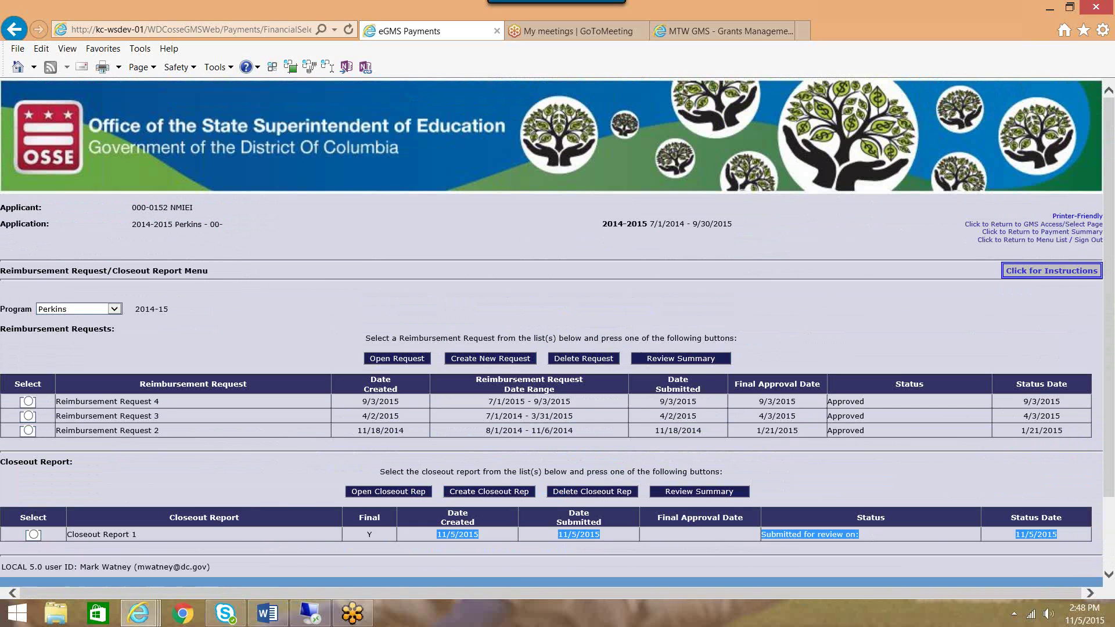
Return to the GMS Access/Select page, switch to fiscal year 2016, and open the original Perkins application.
left_click(1047, 225)
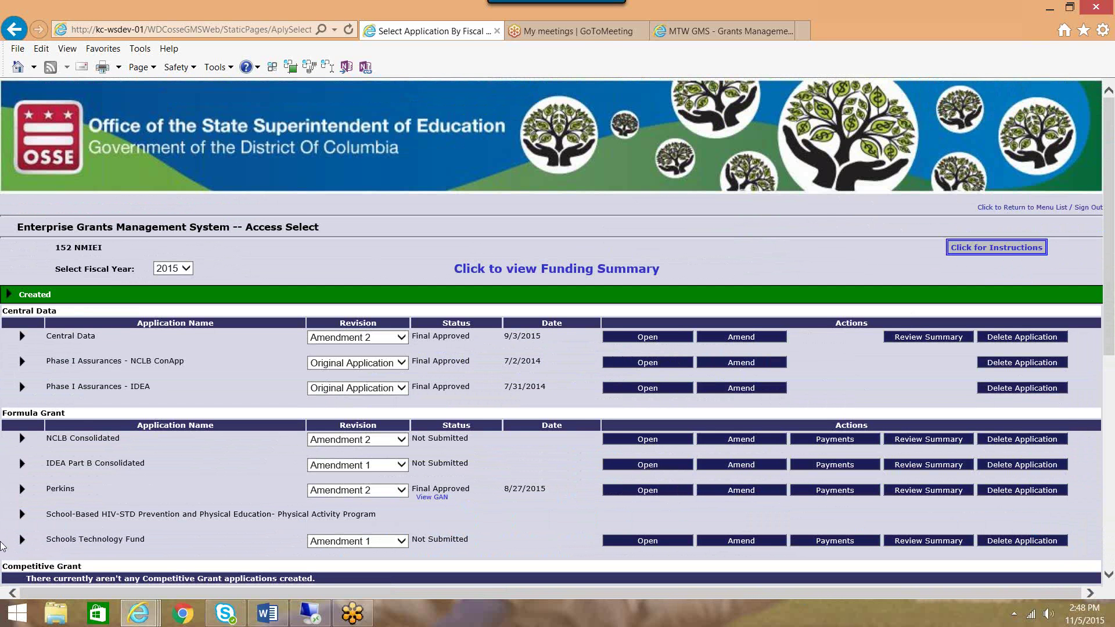
left_click(160, 273)
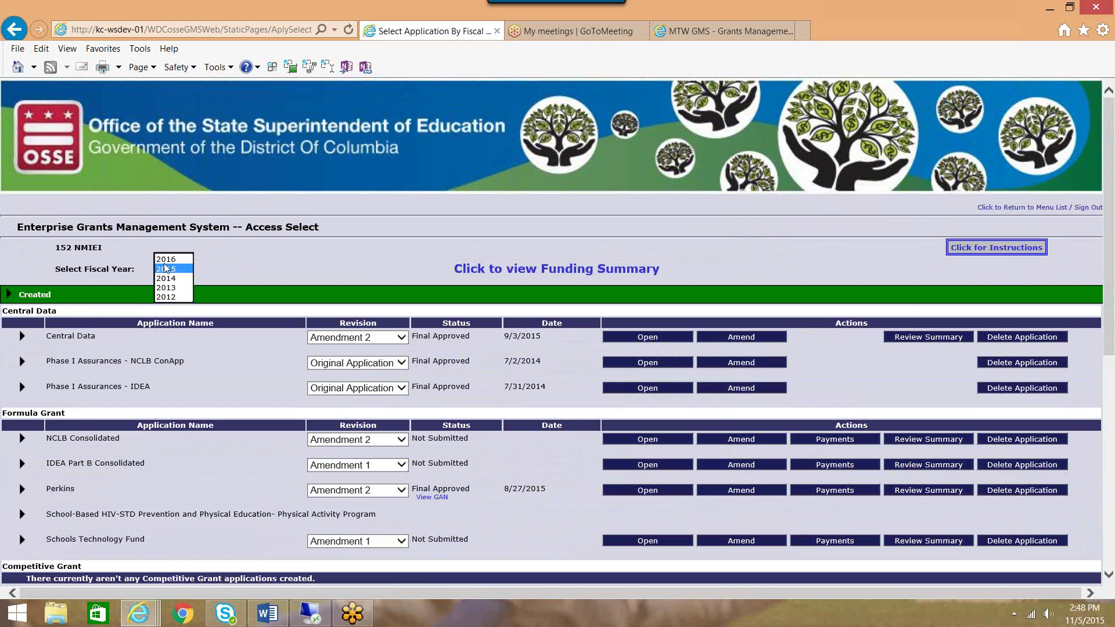
left_click(166, 266)
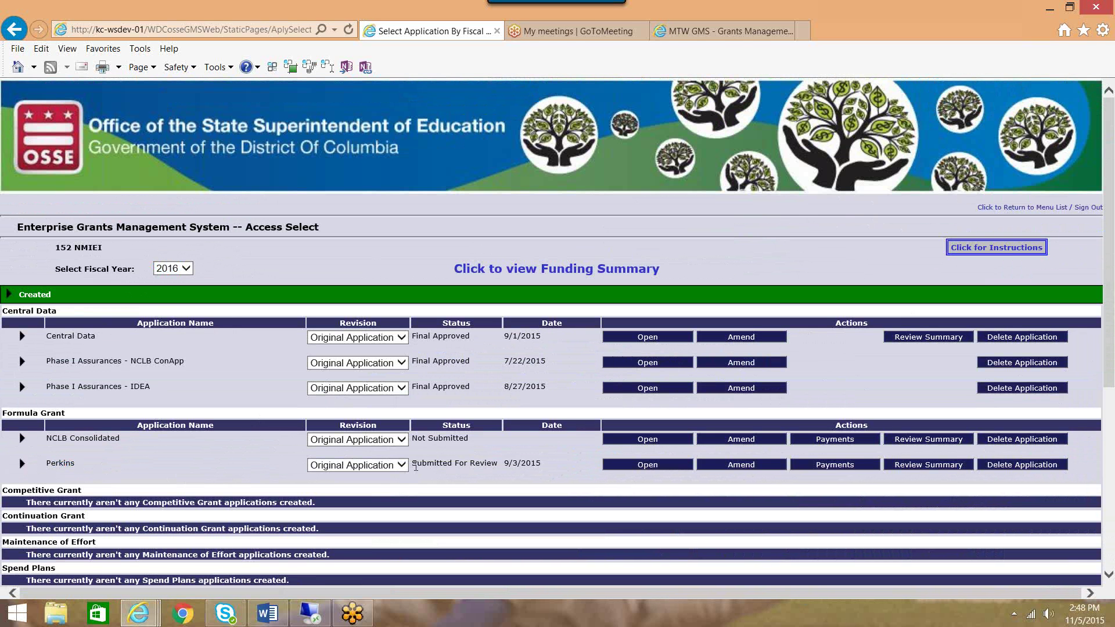
left_click_drag(416, 466, 498, 468)
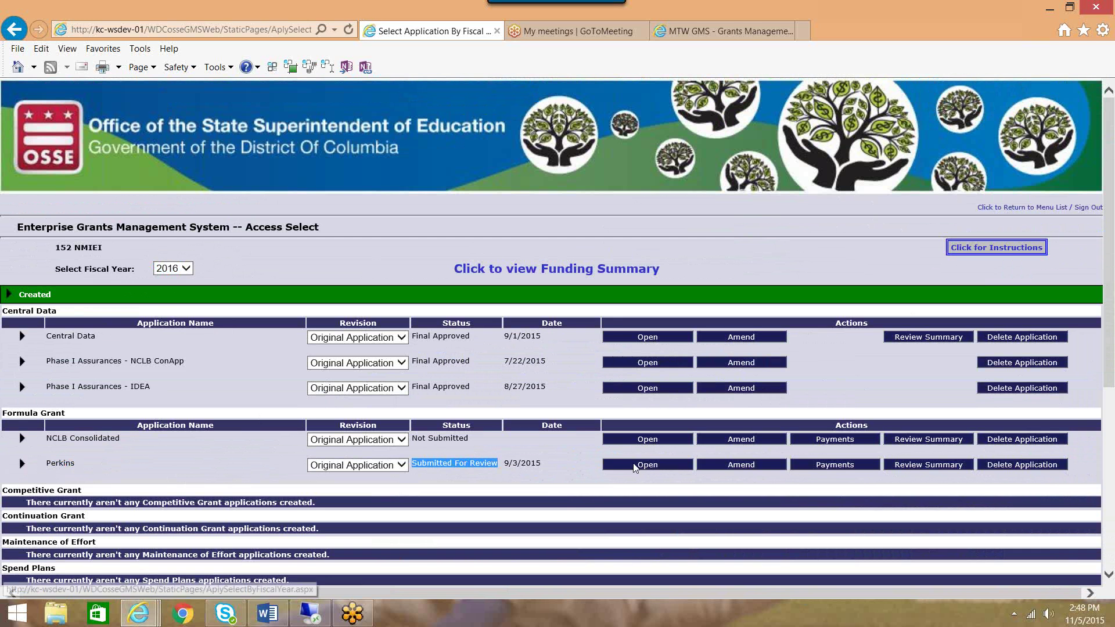
left_click(648, 465)
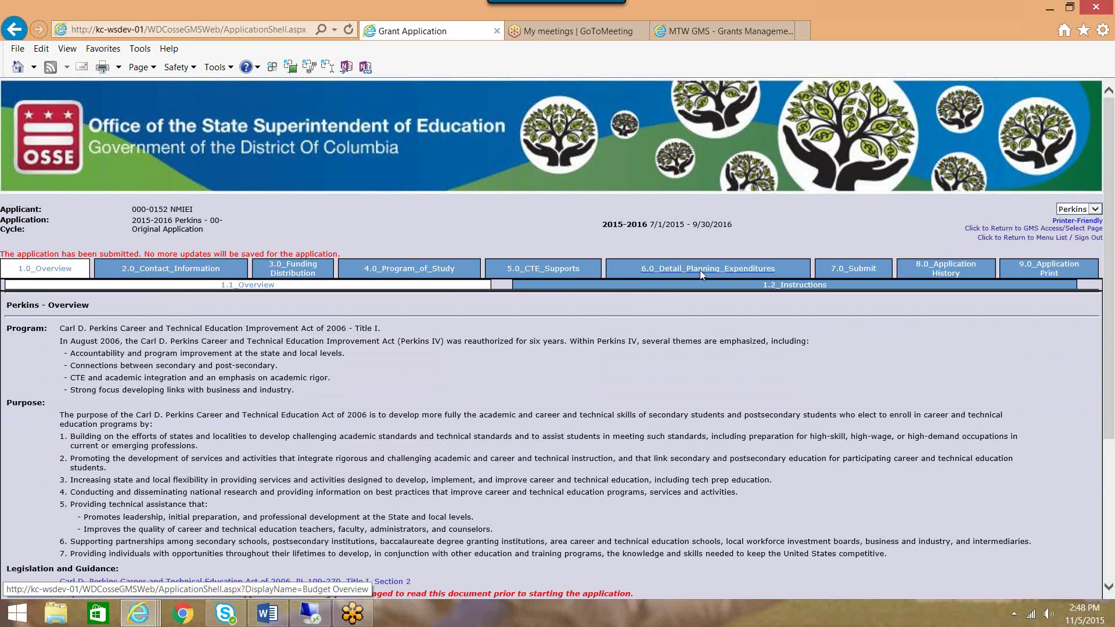
Open the Perkins application's Funding Distribution section and examine the prior-year Rollover amount.
left_click(293, 268)
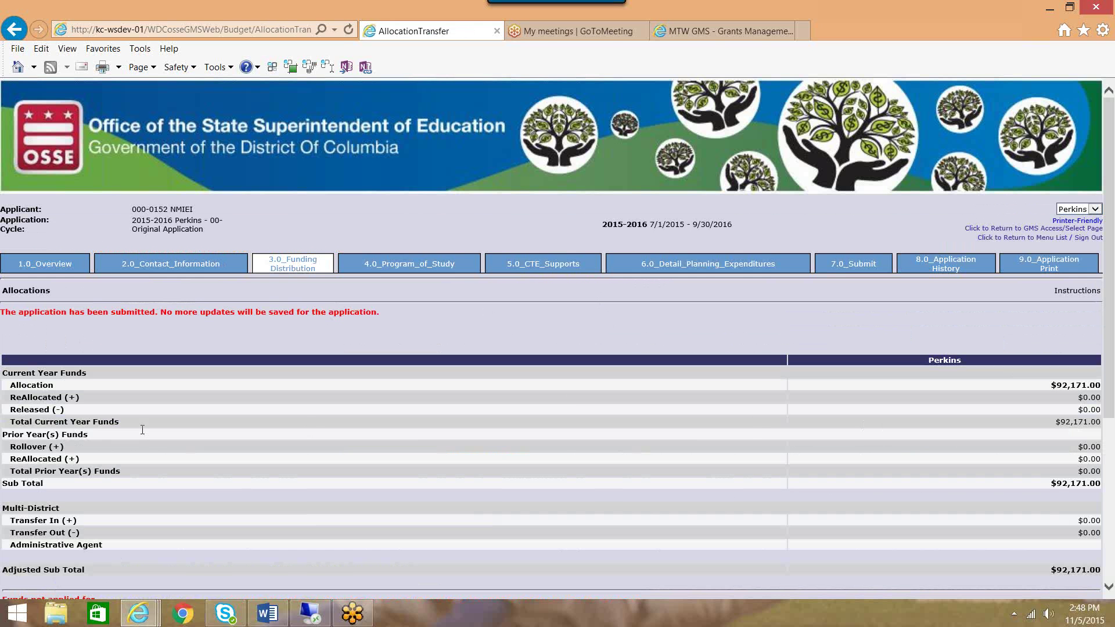
left_click_drag(13, 443, 123, 448)
left_click_drag(698, 442, 1089, 452)
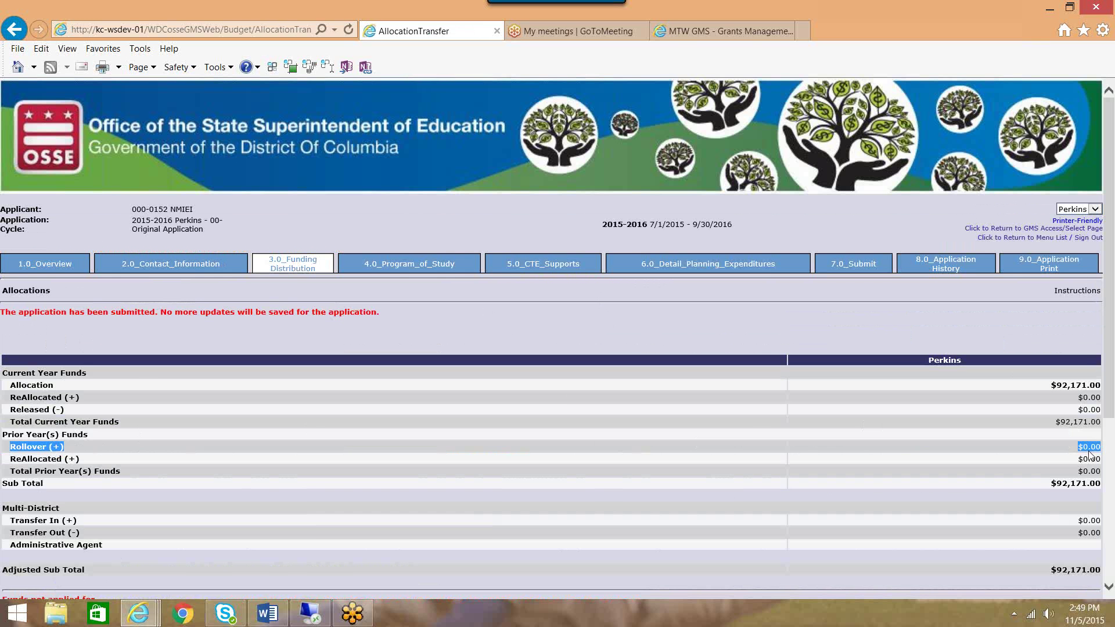
Review the Perkins allocations table, from the prior-year Rollover amount down to the funds not applied for and total available for budgeting.
scroll(1083, 450, "down", 2)
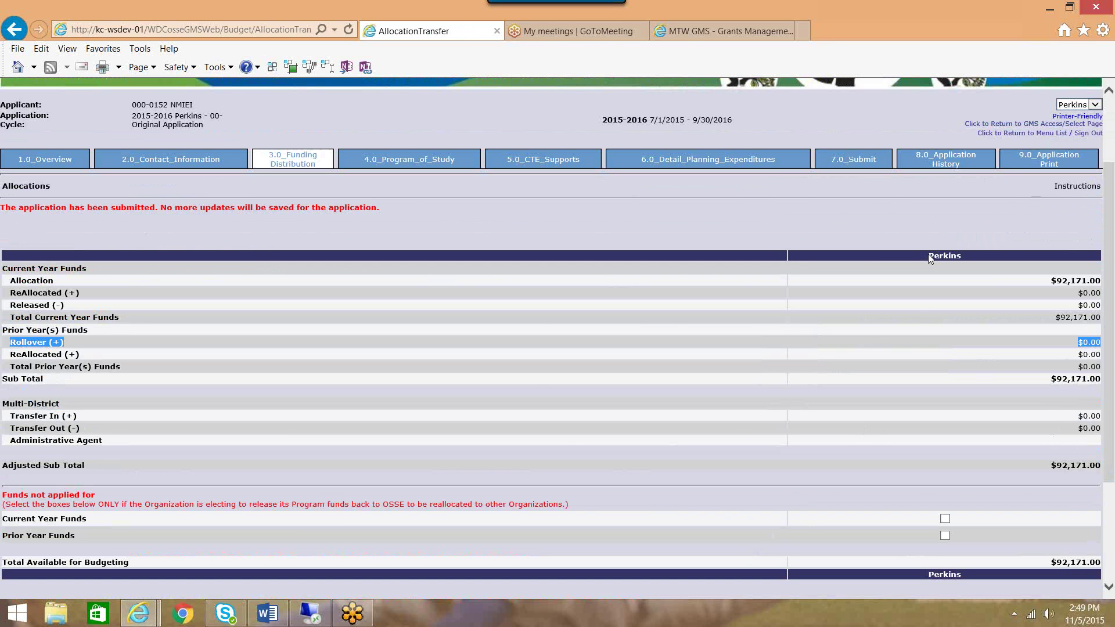
left_click_drag(928, 254, 979, 257)
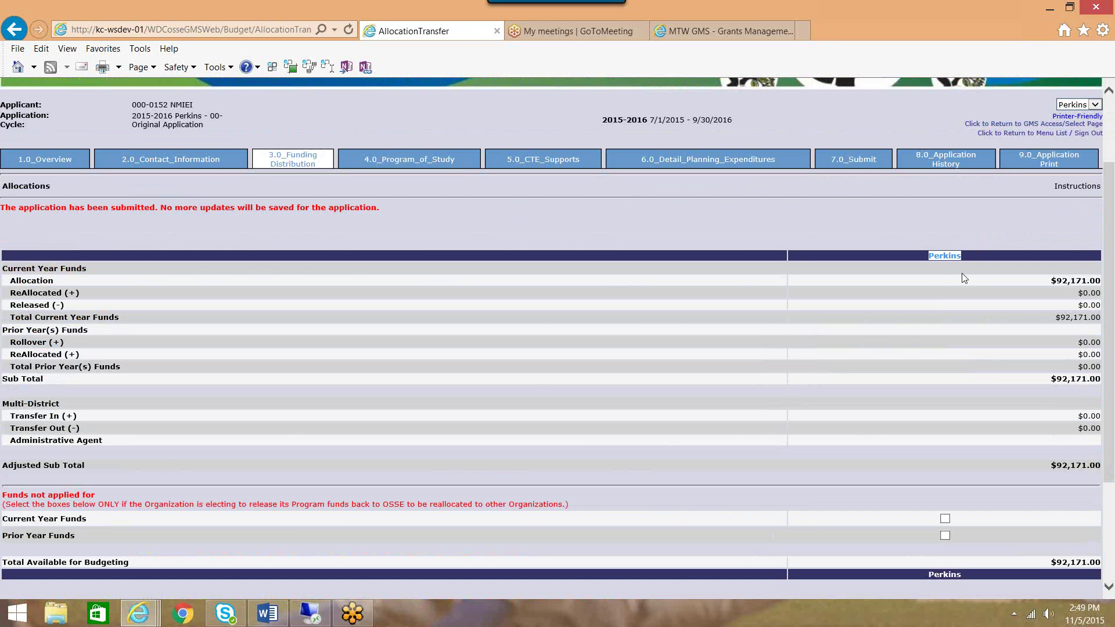
left_click_drag(1069, 342, 1097, 346)
scroll(773, 358, "down", 3)
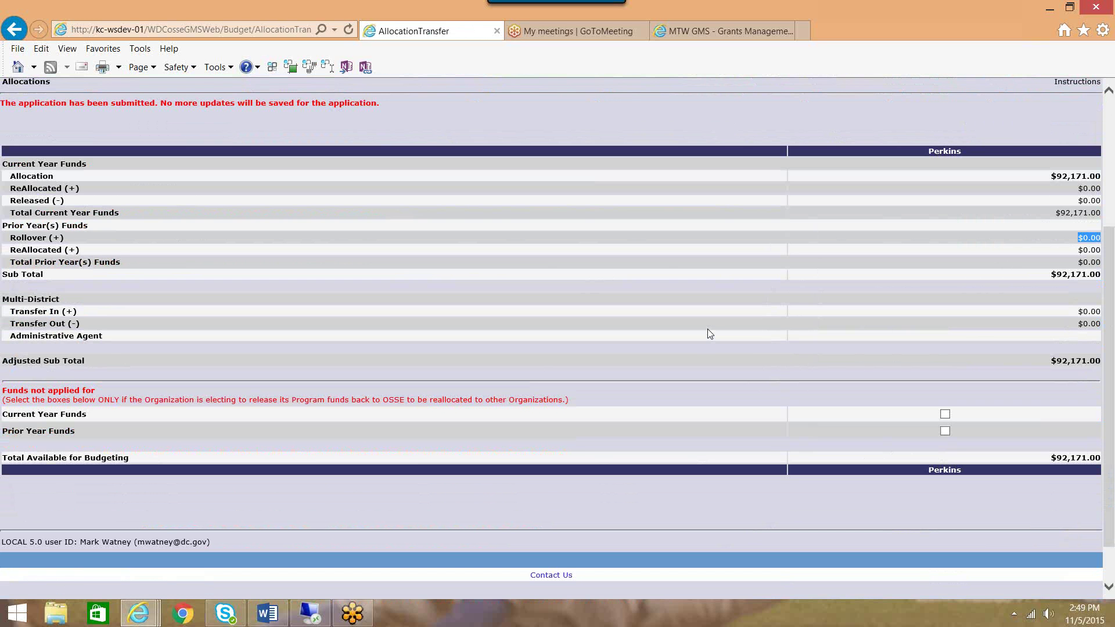
scroll(707, 329, "up", 3)
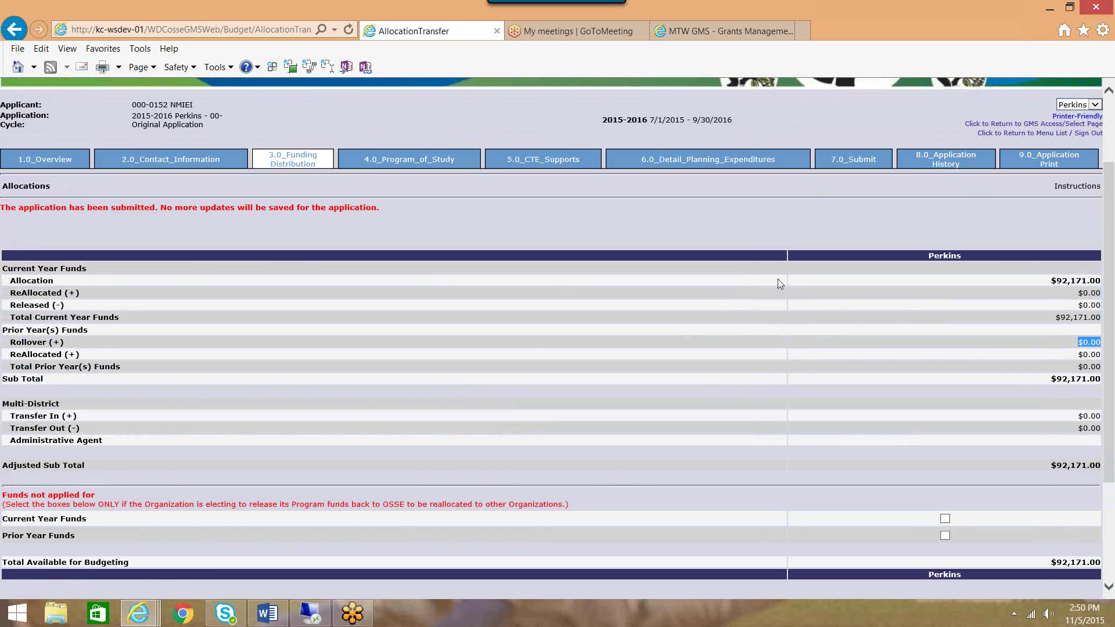
scroll(794, 220, "down", 3)
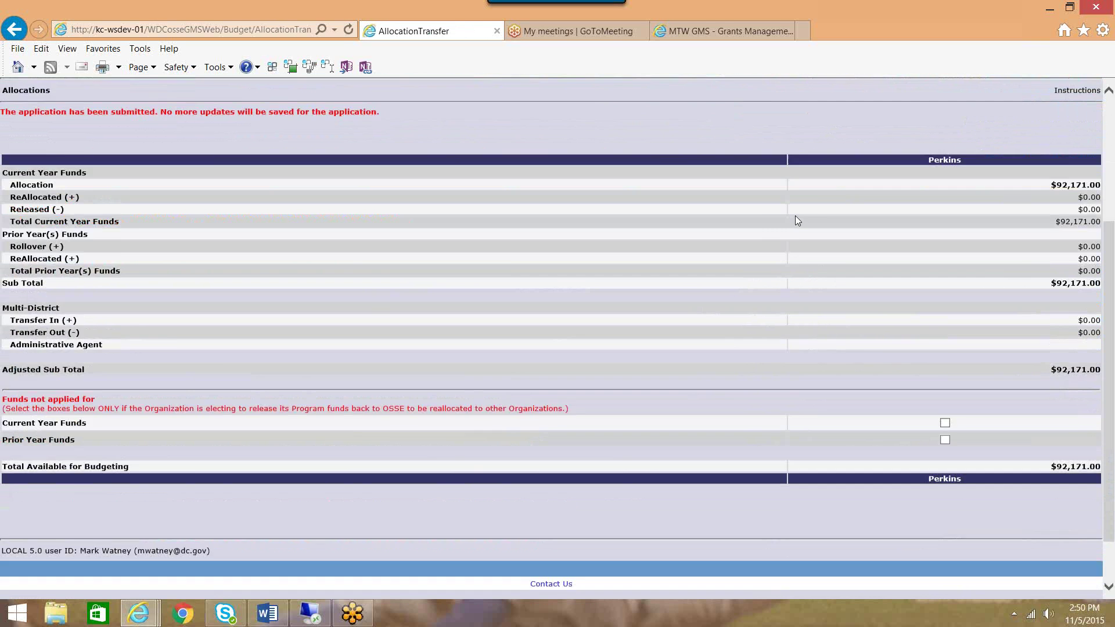
scroll(796, 220, "up", 5)
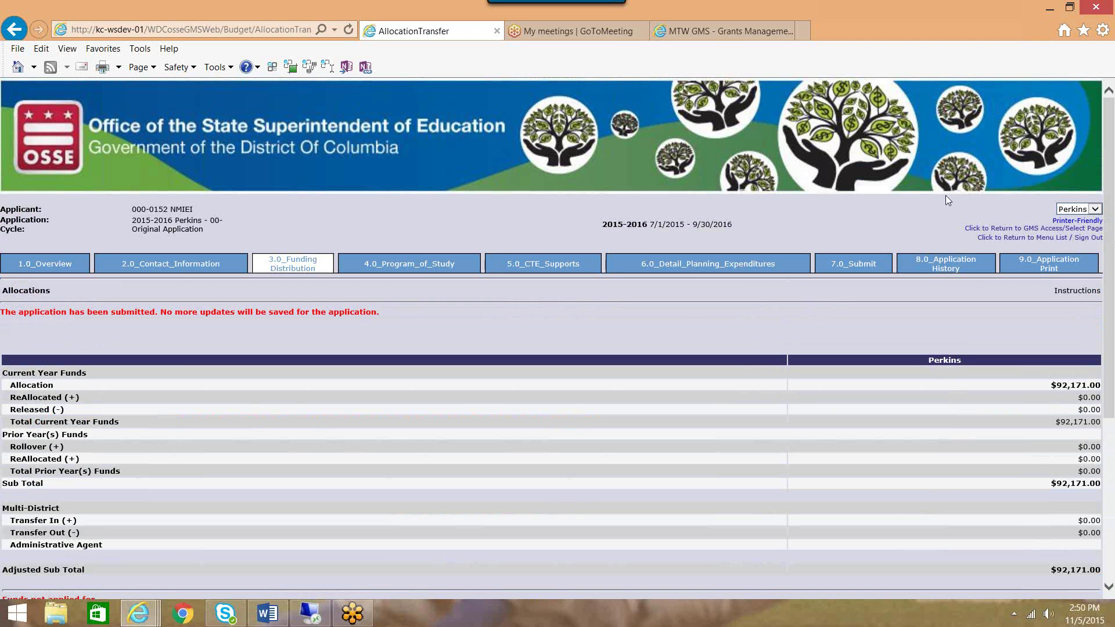
Return to the GMS Access/Select page, and switch to the already open Grants Management System welcome page.
left_click(1031, 227)
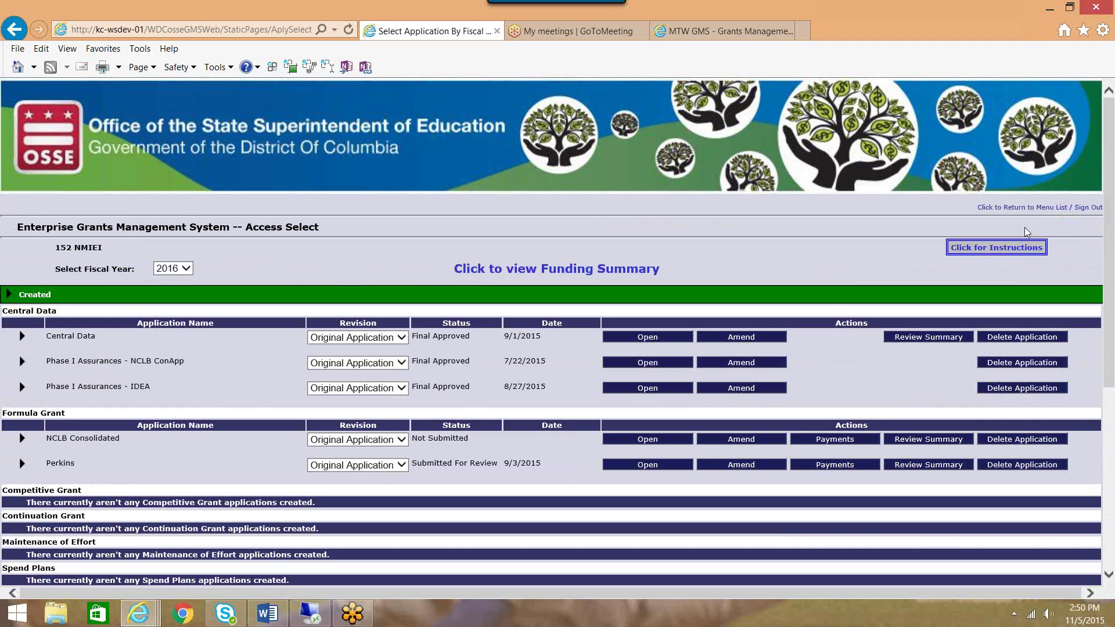
left_click(714, 30)
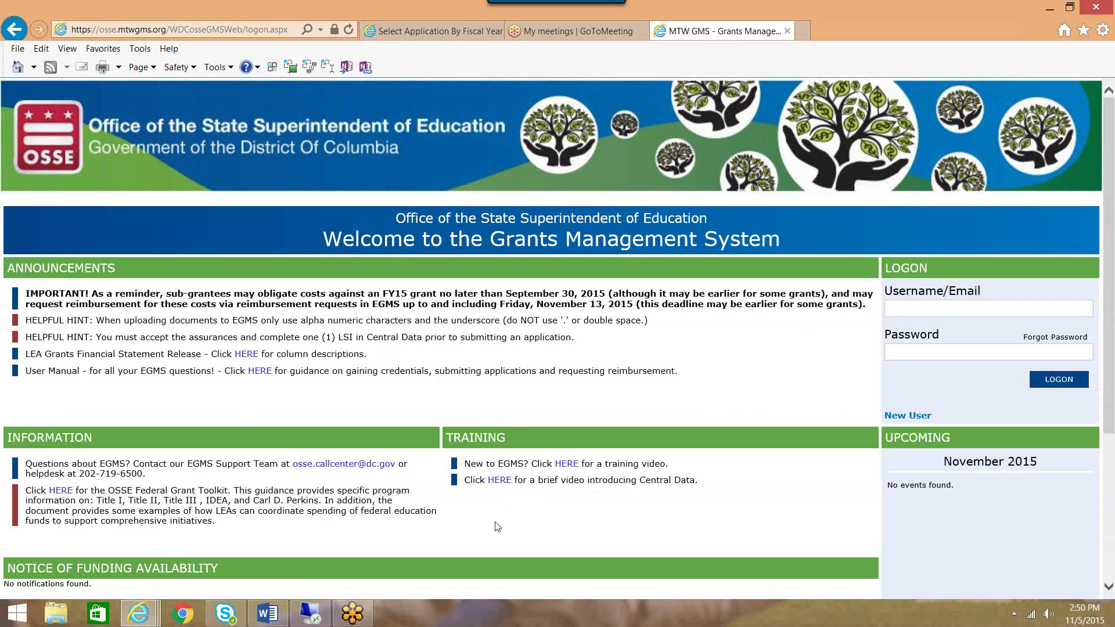